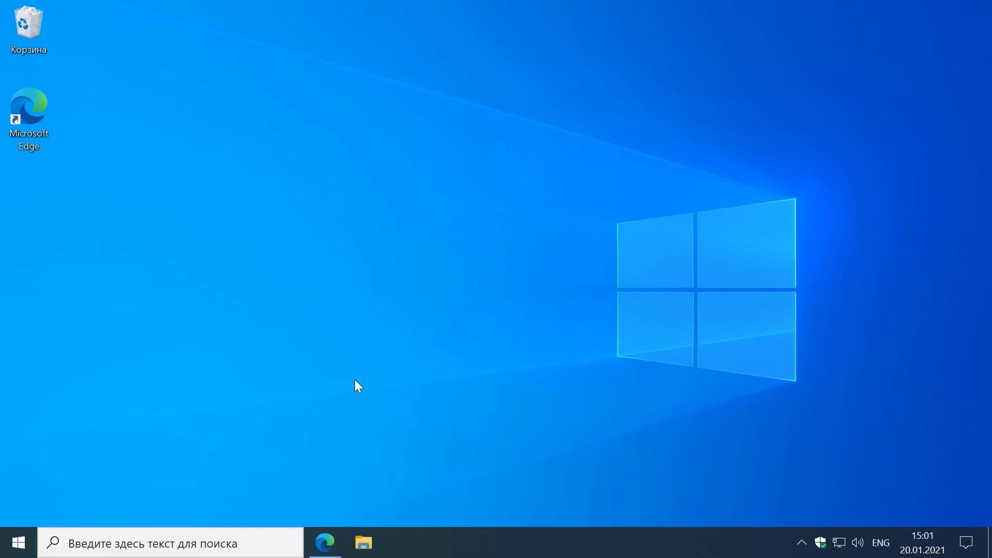
Step: Switch to the Edge browser and open the rufus.ie website
{"action": "left_click", "coordinate": [312, 538]}
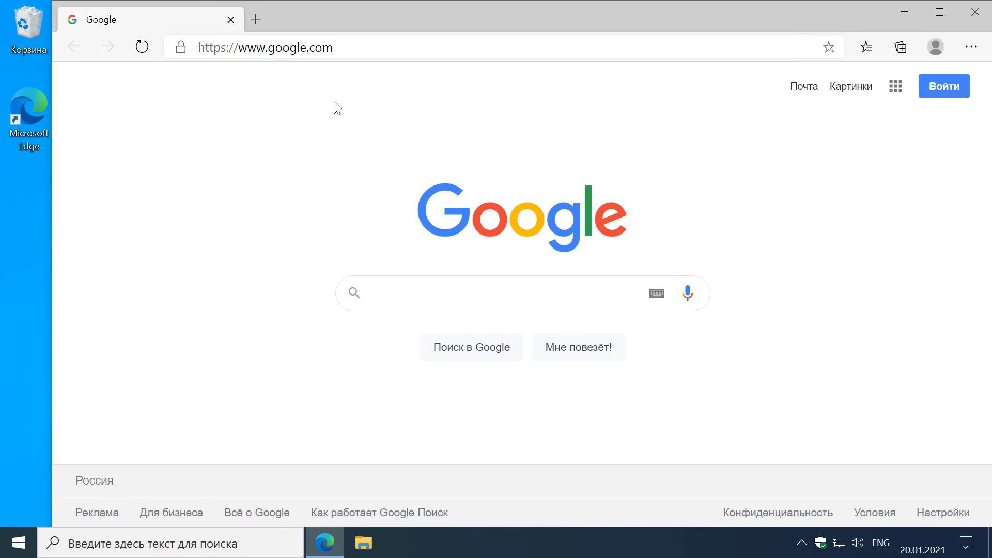
{"action": "left_click", "coordinate": [357, 52]}
{"action": "type", "text": "rufus.ie"}
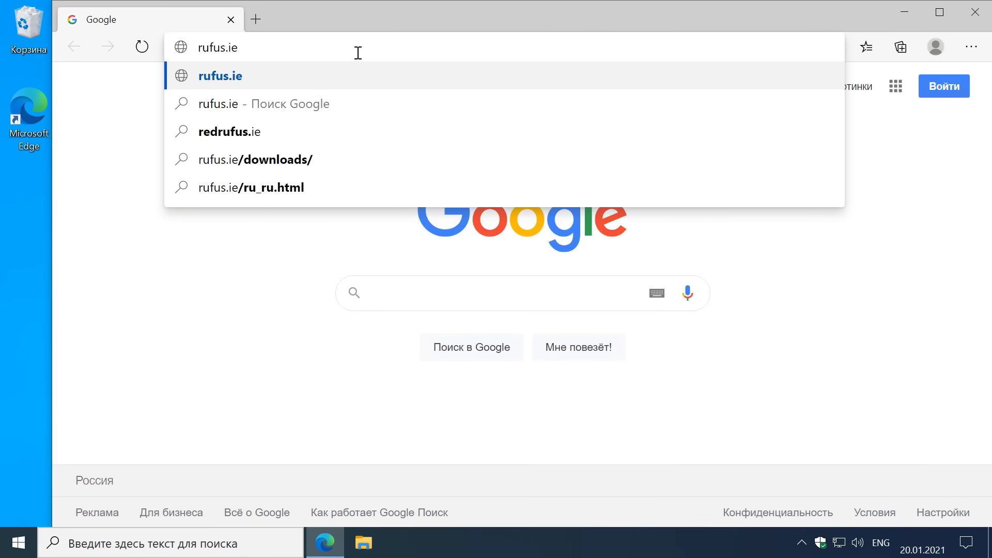
{"action": "key", "text": "Return"}
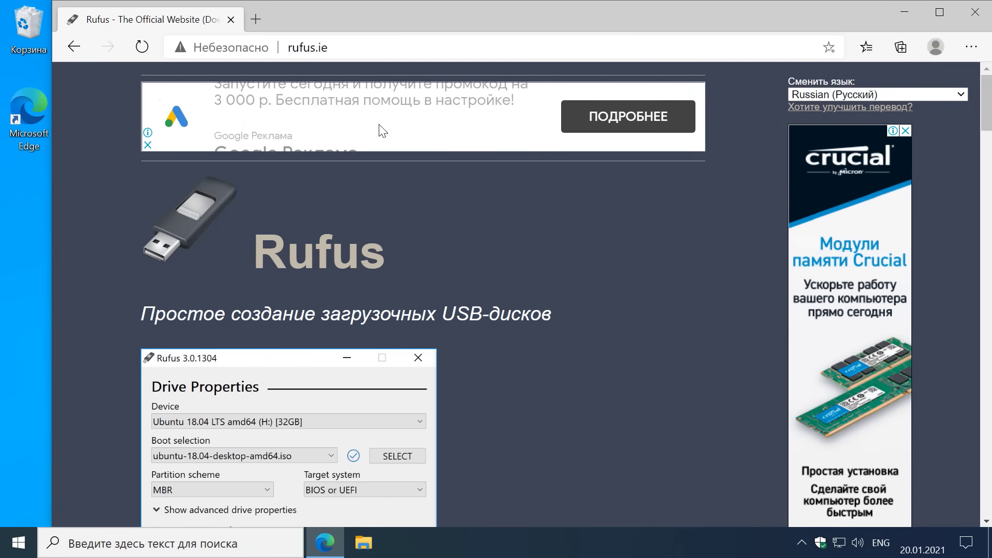
Step: Download Rufus 3.13 from the site's Скачать section and minimize the browser
{"action": "scroll", "coordinate": [450, 286], "scroll_direction": "down", "scroll_amount": 8}
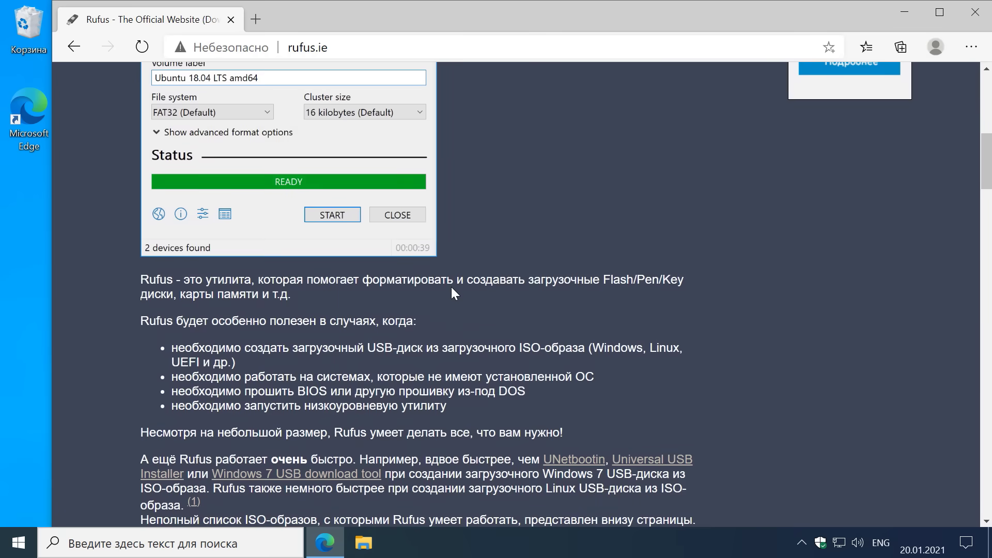
{"action": "scroll", "coordinate": [451, 287], "scroll_direction": "down", "scroll_amount": 8}
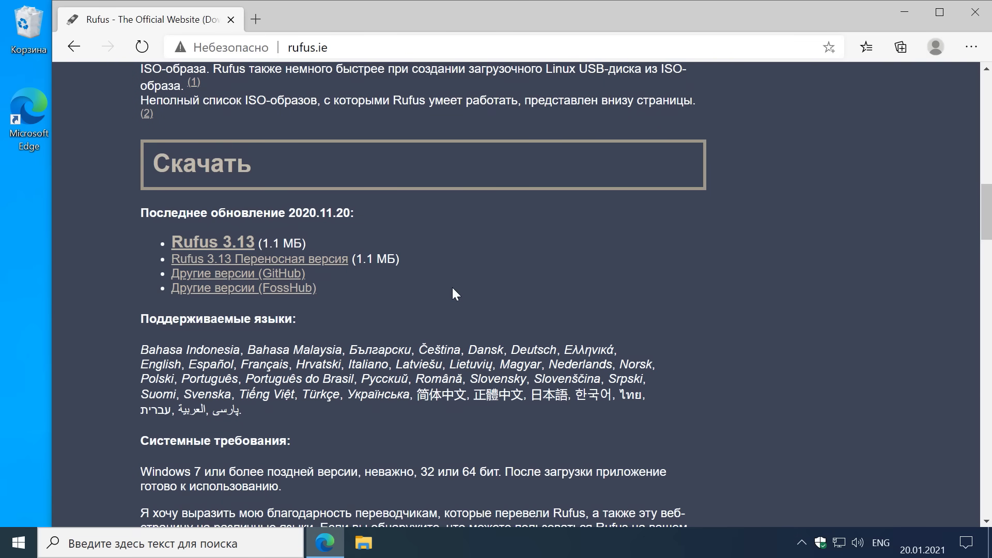
{"action": "left_click", "coordinate": [222, 246]}
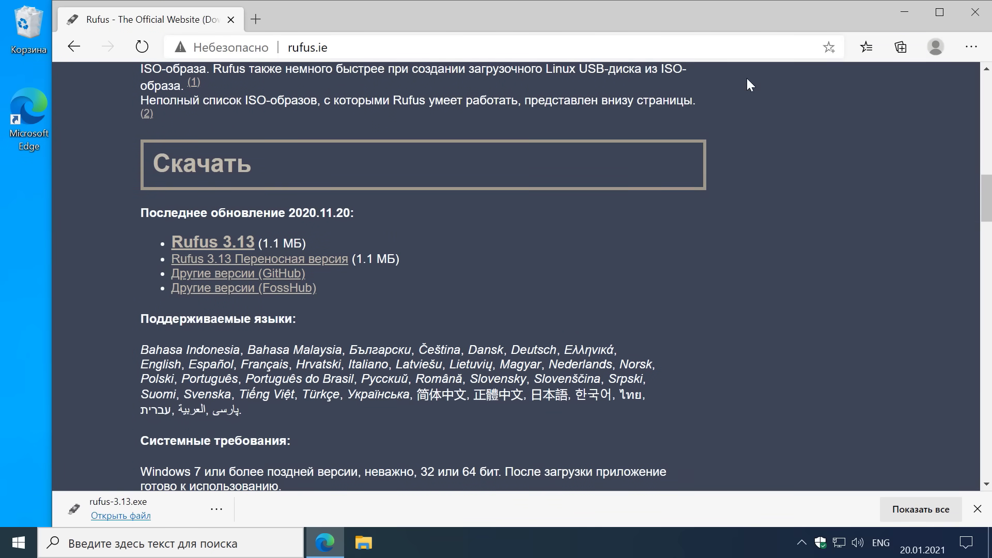
{"action": "left_click", "coordinate": [905, 12]}
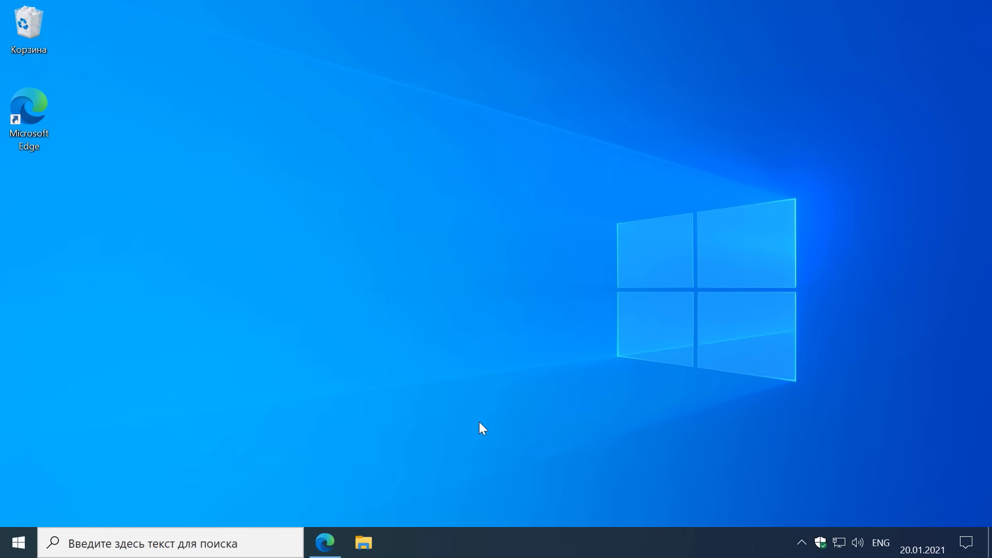
Step: Launch rufus-3.13.exe from the Загрузки folder and allow Rufus to check for updates automatically
{"action": "left_click", "coordinate": [364, 542]}
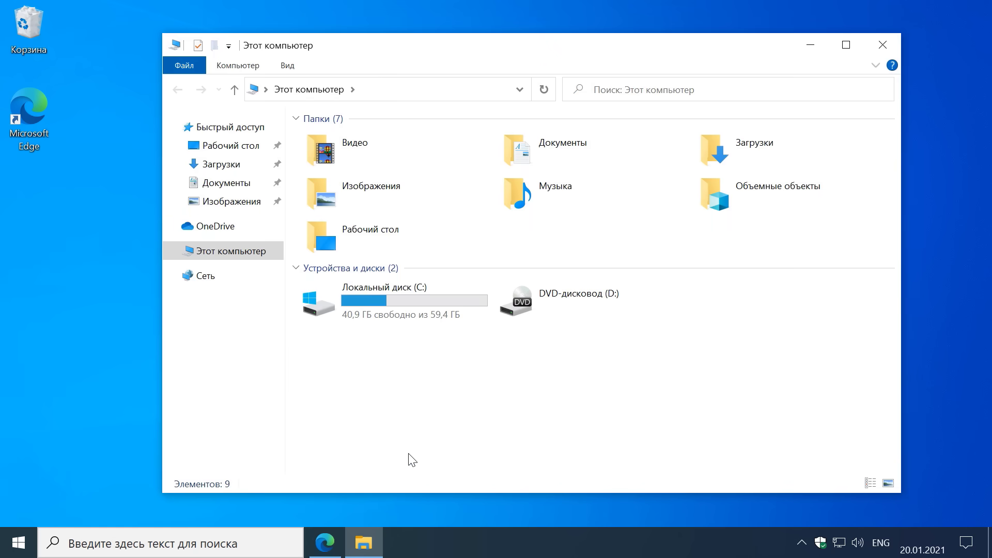
{"action": "double_click", "coordinate": [735, 148]}
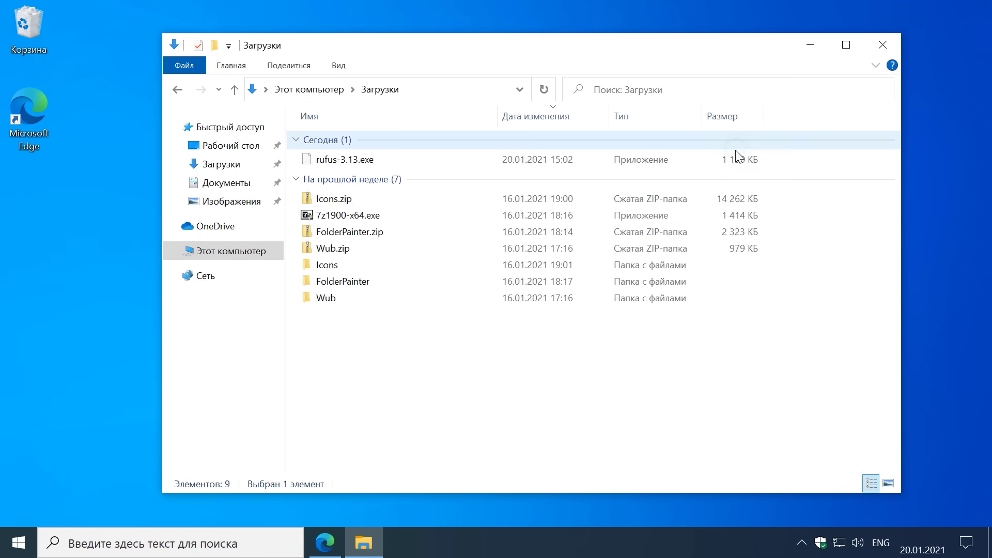
{"action": "double_click", "coordinate": [440, 161]}
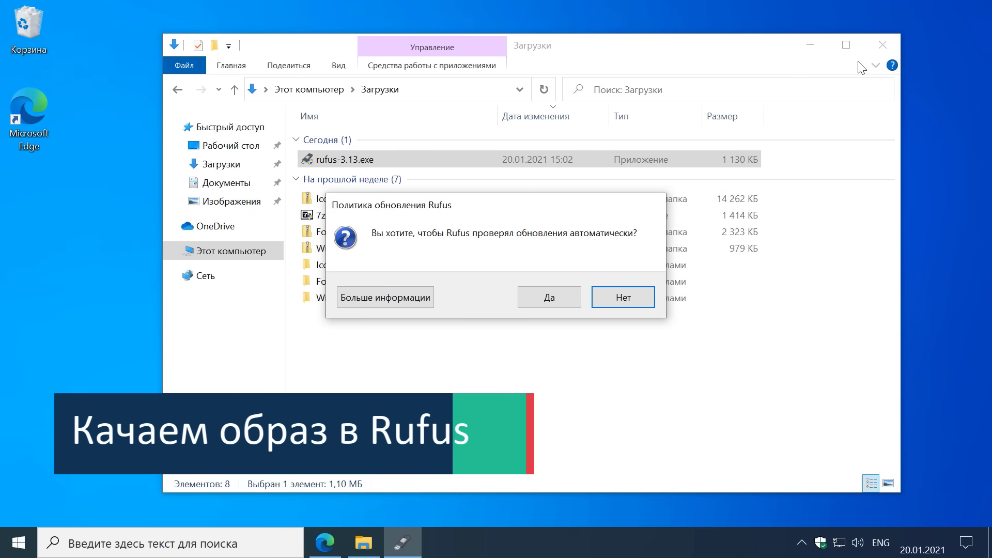
{"action": "left_click", "coordinate": [884, 46]}
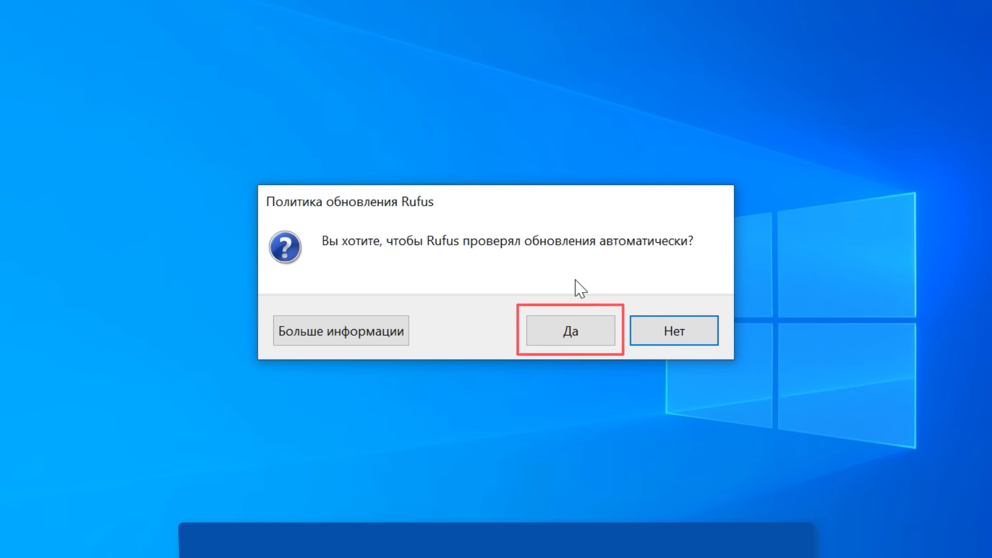
{"action": "left_click", "coordinate": [577, 340]}
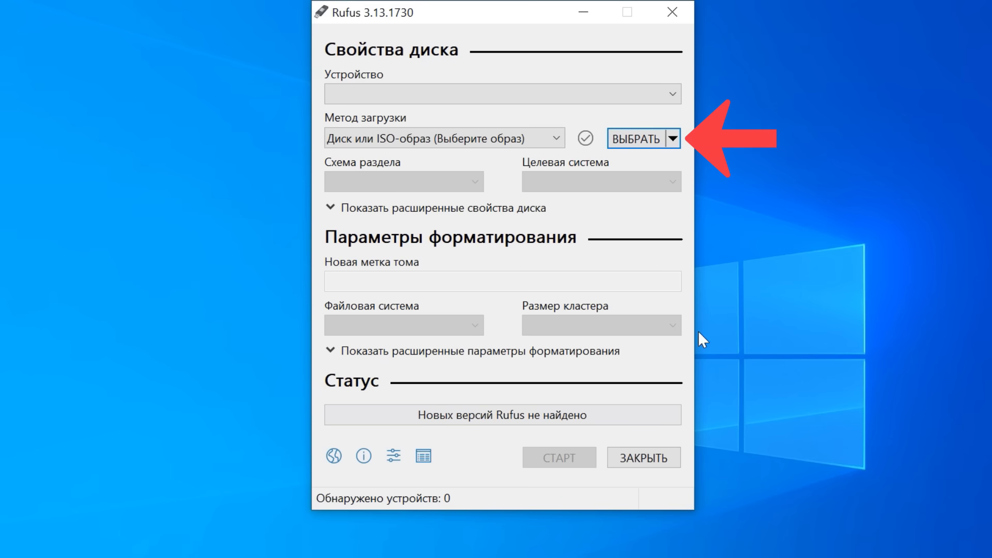
Step: Switch the boot image option from selecting to СКАЧАТЬ and open the ISO image download dialog
{"action": "left_click", "coordinate": [673, 138]}
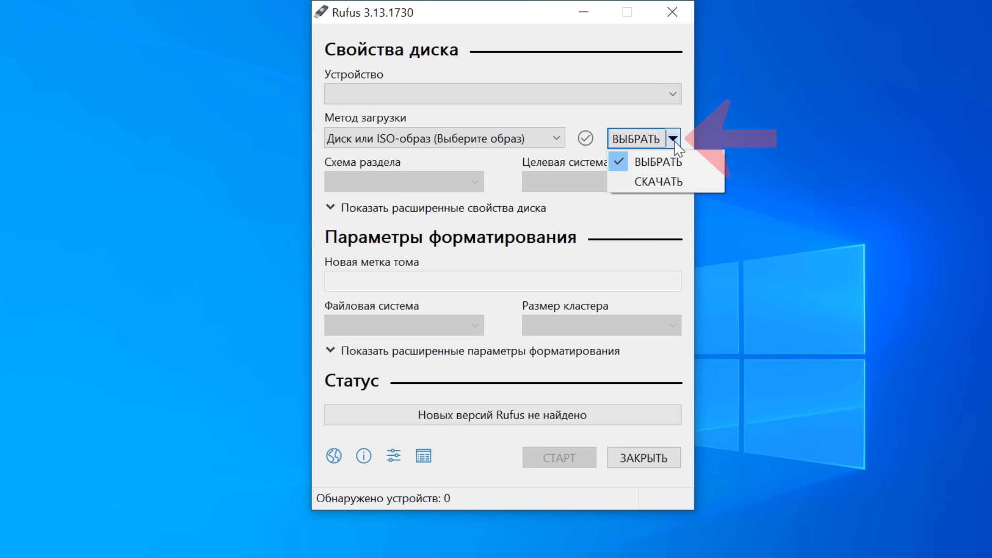
{"action": "left_click", "coordinate": [633, 181]}
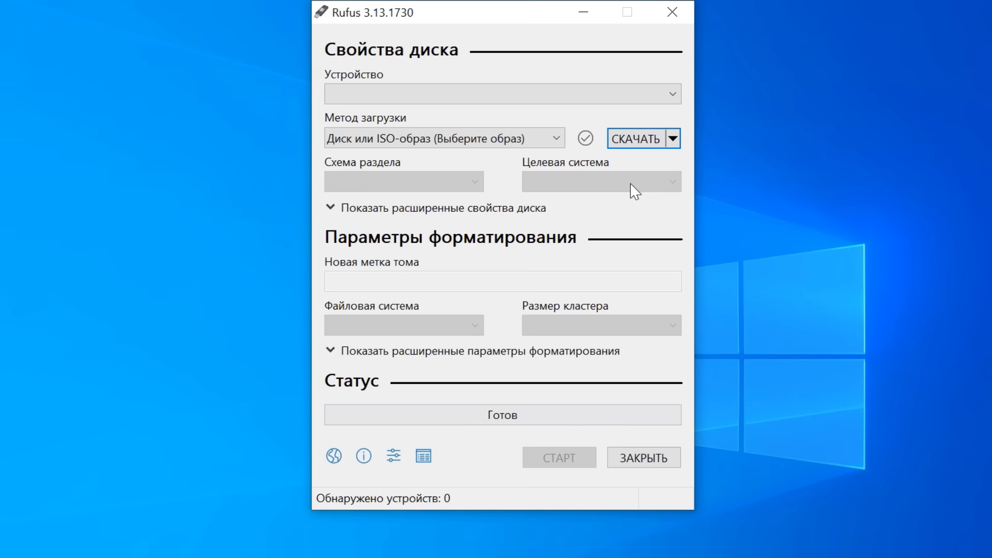
{"action": "left_click", "coordinate": [639, 141]}
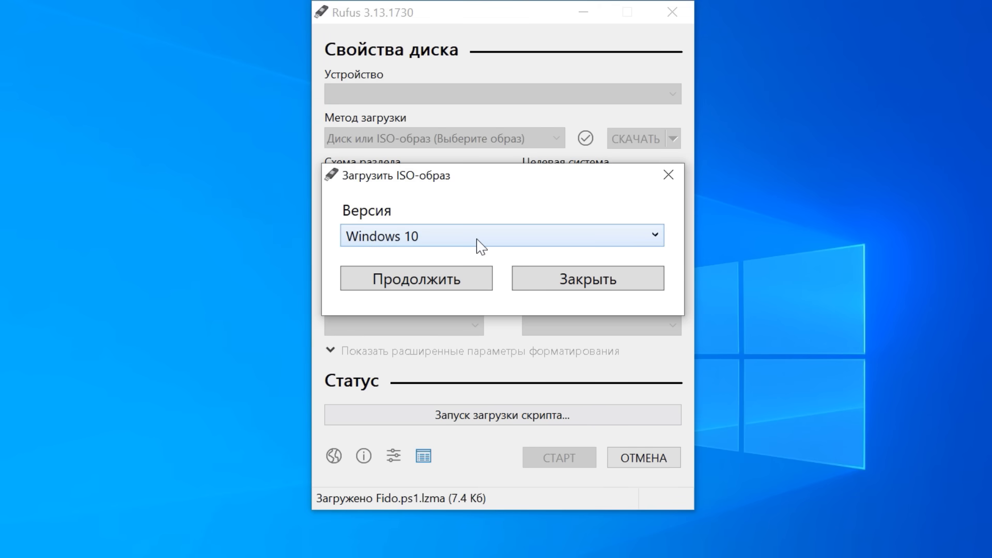
Step: Choose Windows 10, release 20H2 (Build 19042.508 - 2020.10), edition Windows 10 Home/Pro and language Русский for the ISO download
{"action": "left_click", "coordinate": [433, 282]}
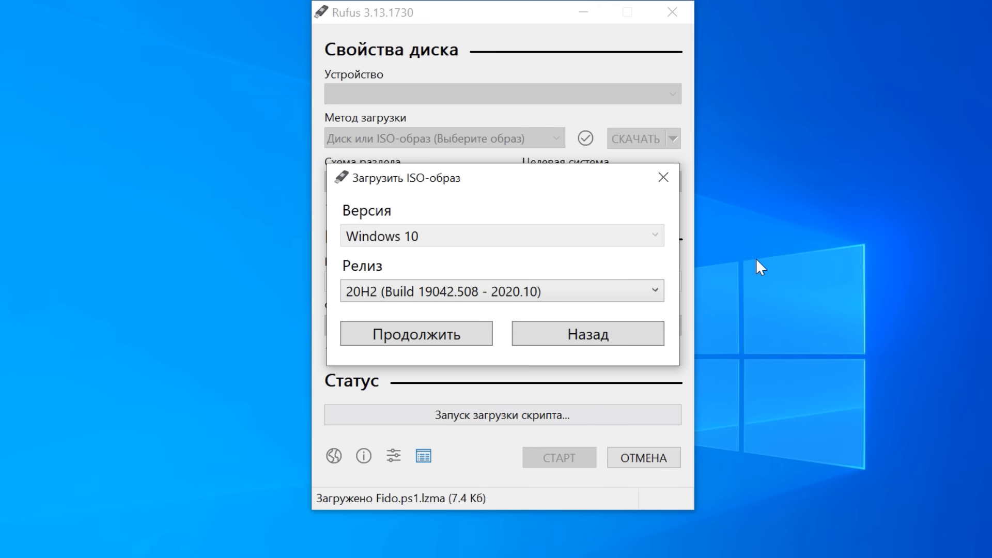
{"action": "left_click", "coordinate": [631, 287]}
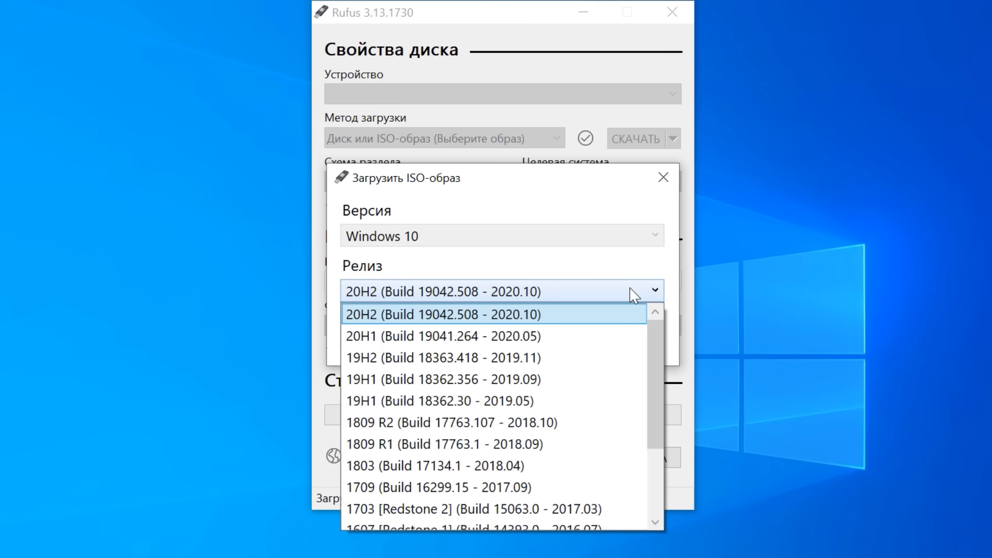
{"action": "left_click", "coordinate": [559, 313]}
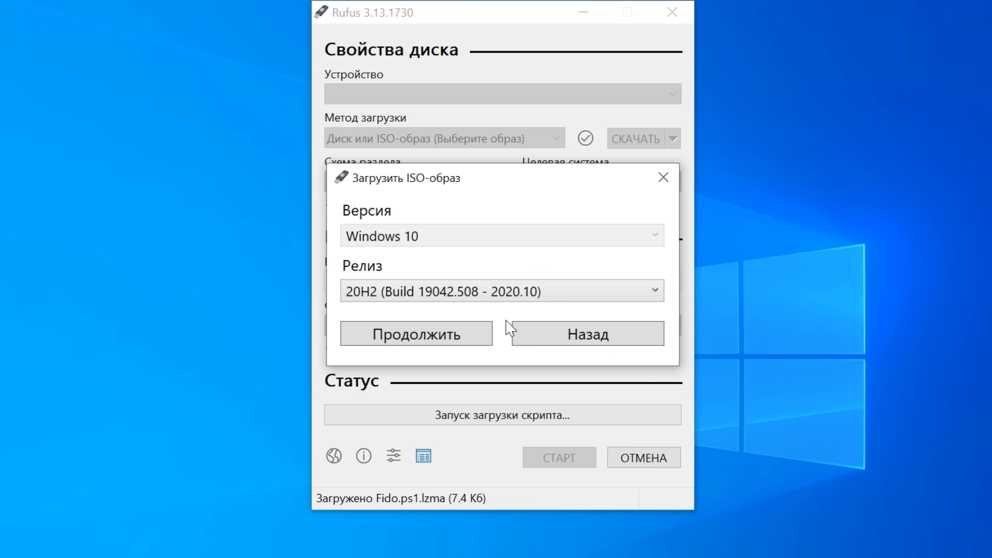
{"action": "left_click", "coordinate": [409, 339]}
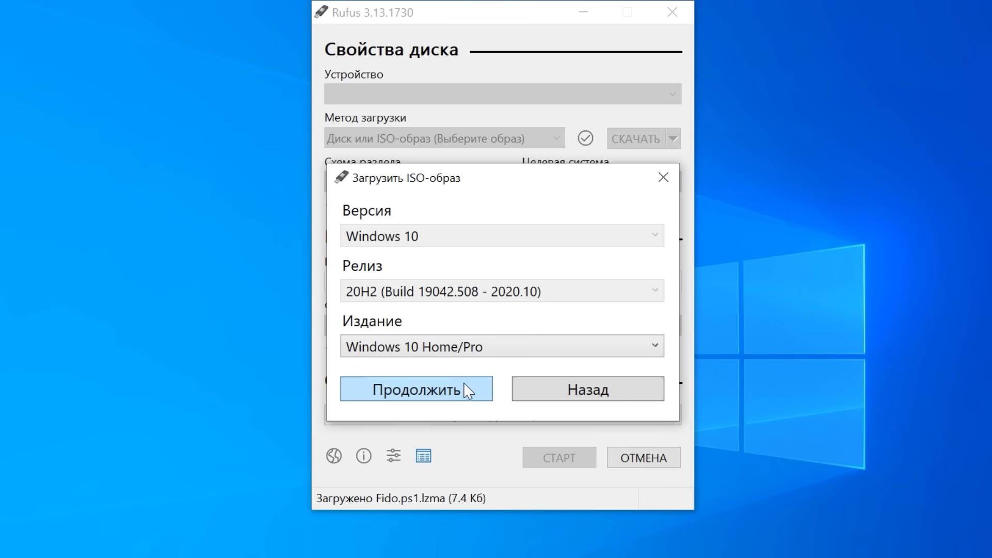
{"action": "left_click", "coordinate": [428, 400]}
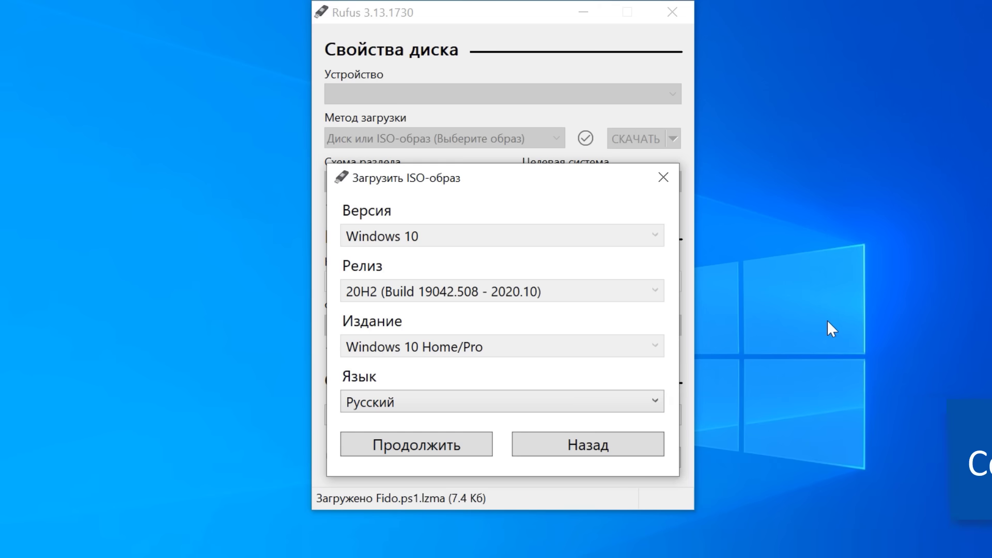
{"action": "left_click", "coordinate": [458, 446]}
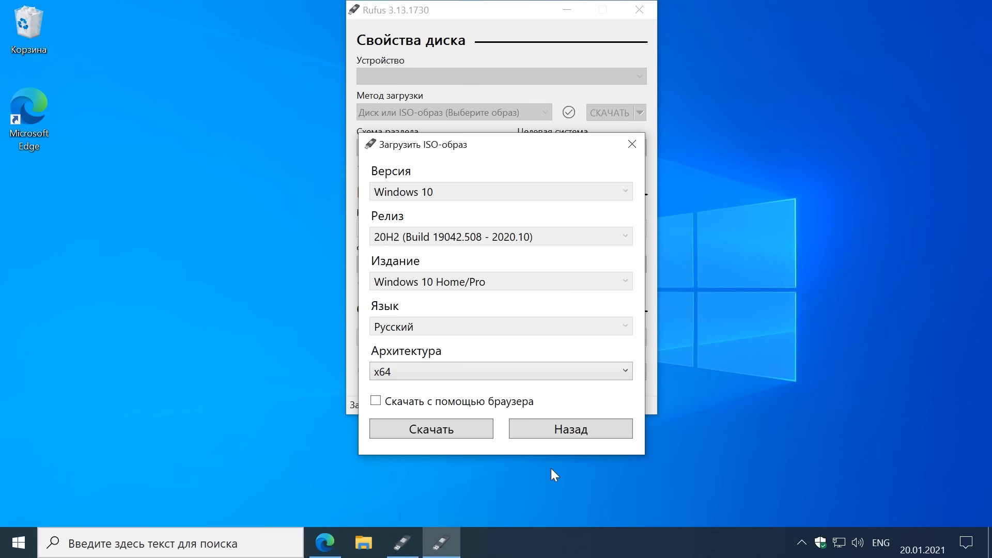
Step: Check the computer's system type in the Windows system information, and close the settings window
{"action": "right_click", "coordinate": [19, 542]}
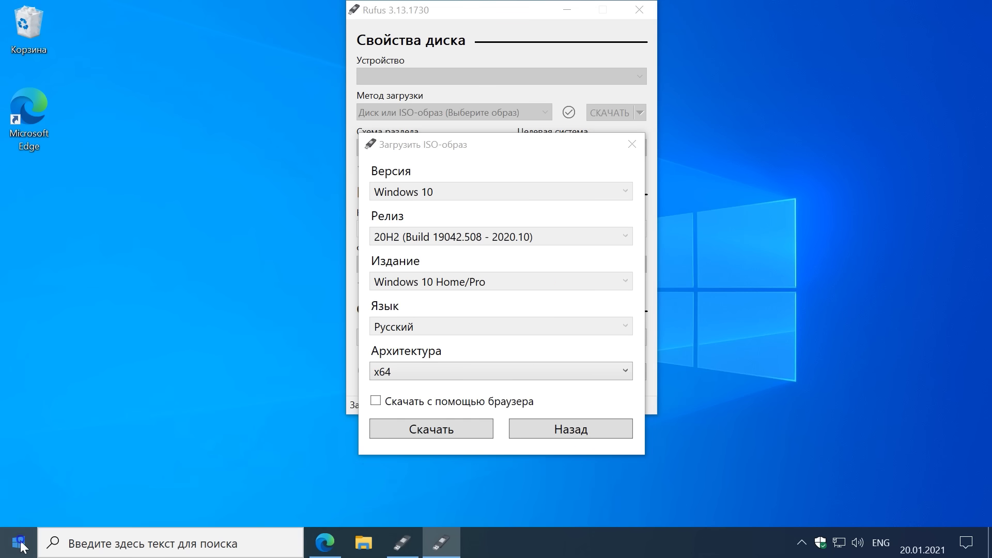
{"action": "left_click", "coordinate": [148, 188]}
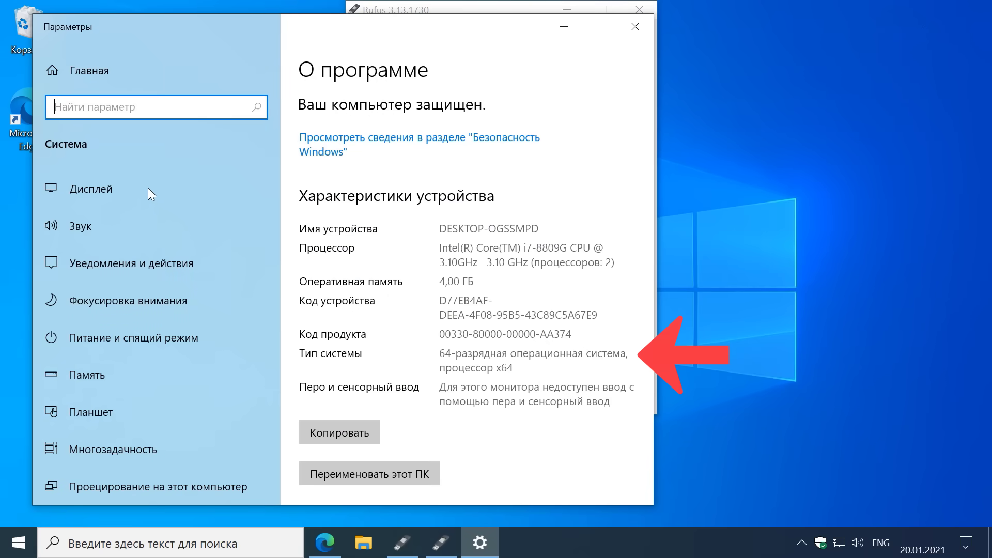
{"action": "left_click", "coordinate": [631, 36]}
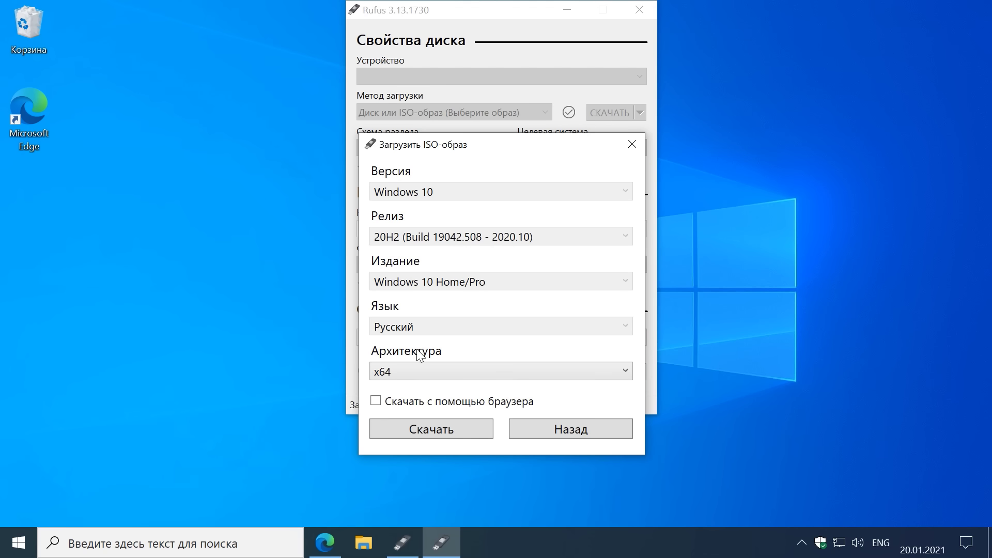
Step: Download the x64 ISO image using the browser and check its progress in the Edge downloads list
{"action": "left_click", "coordinate": [375, 401]}
{"action": "left_click", "coordinate": [440, 432]}
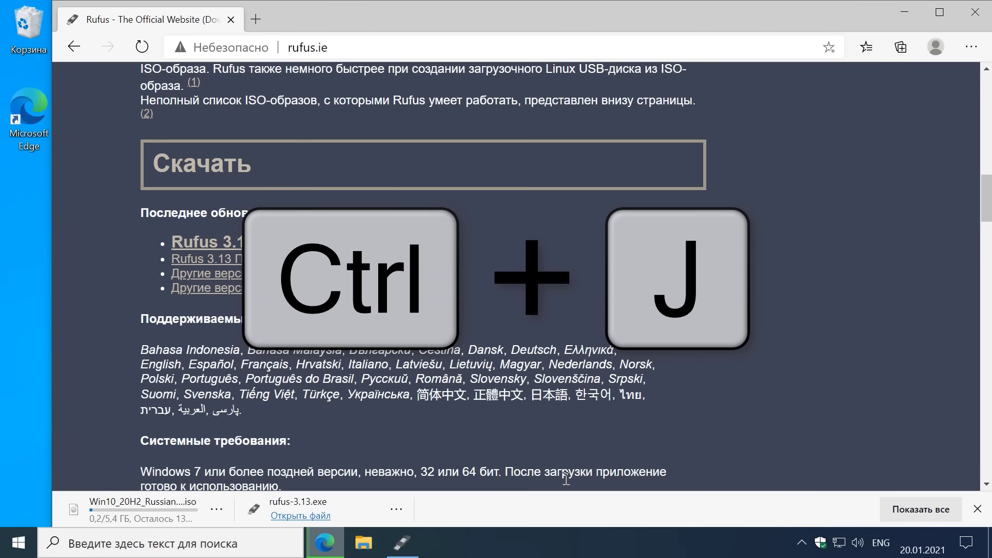
{"action": "key", "text": "ctrl+j"}
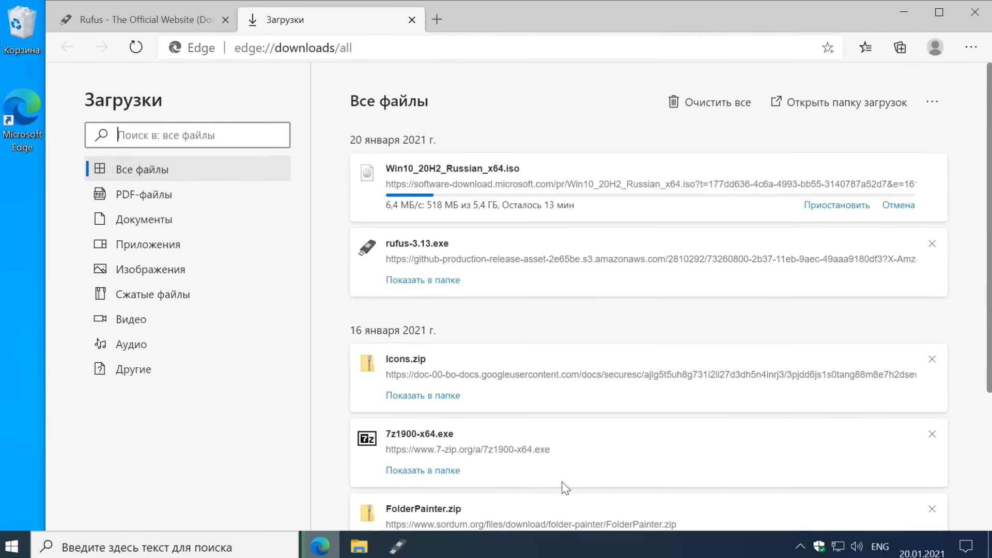
{"action": "left_click", "coordinate": [904, 11]}
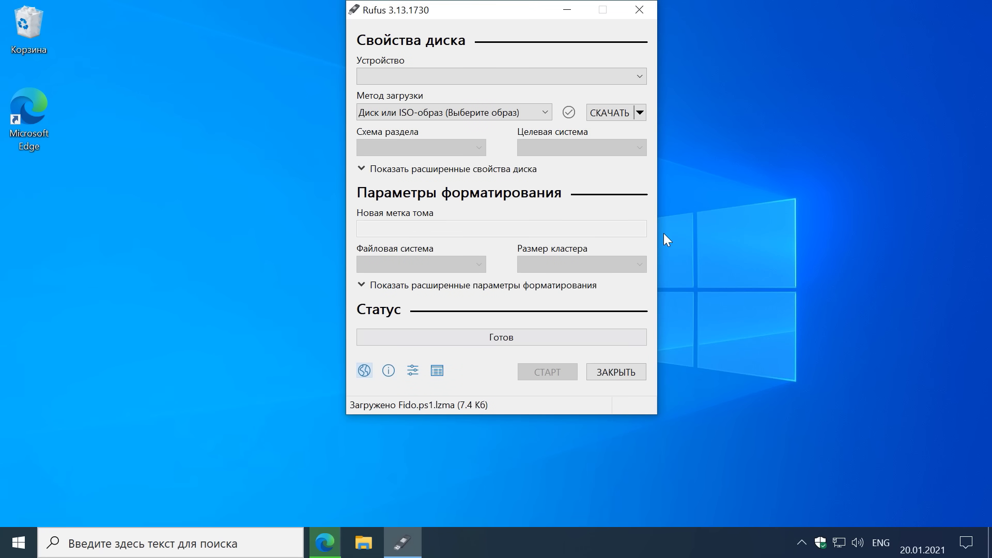
{"action": "key", "text": "alt+Tab"}
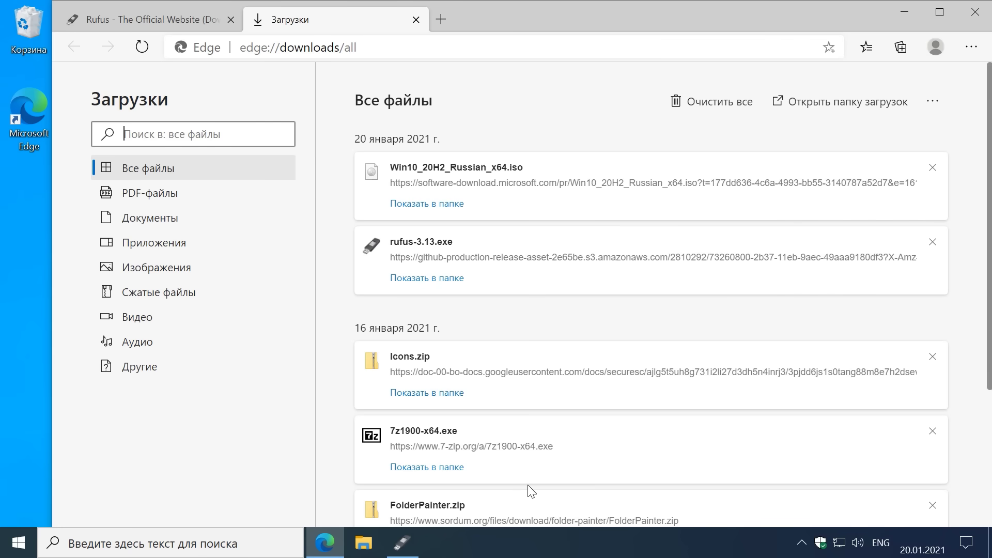
{"action": "left_click", "coordinate": [904, 11]}
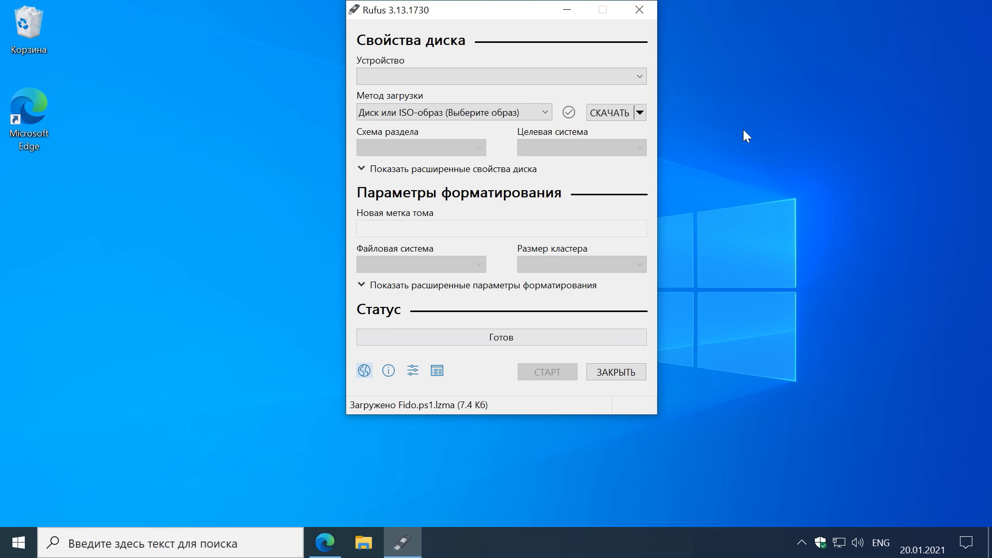
Step: Set the boot image option back to ВЫБРАТЬ and keep FLESHKA8GB (E:) as the target device
{"action": "left_click", "coordinate": [640, 113]}
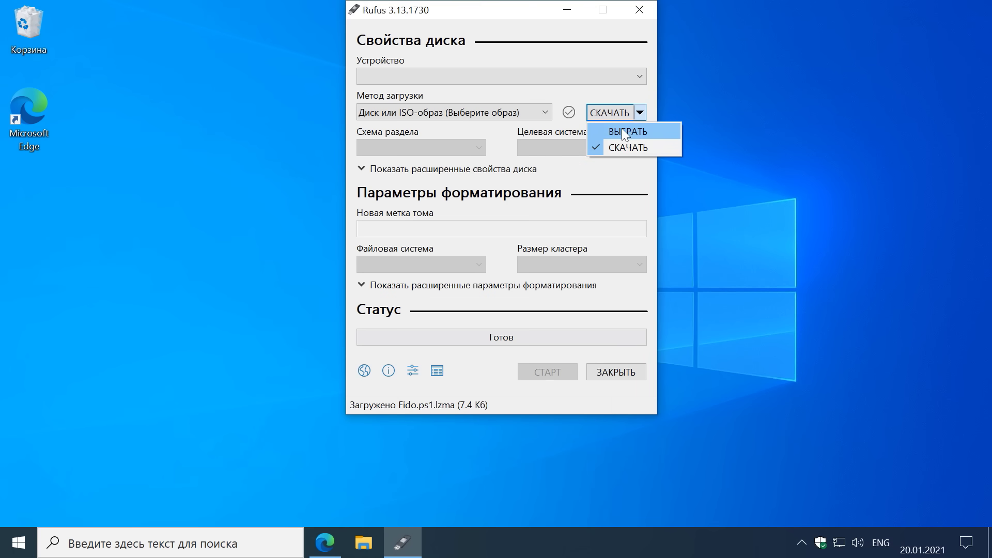
{"action": "left_click", "coordinate": [611, 131]}
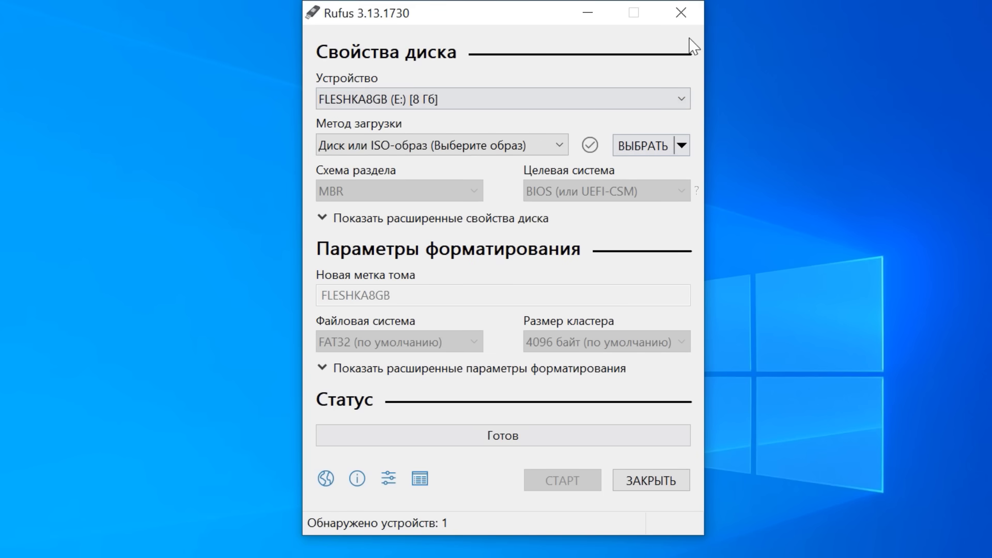
{"action": "left_click", "coordinate": [678, 97]}
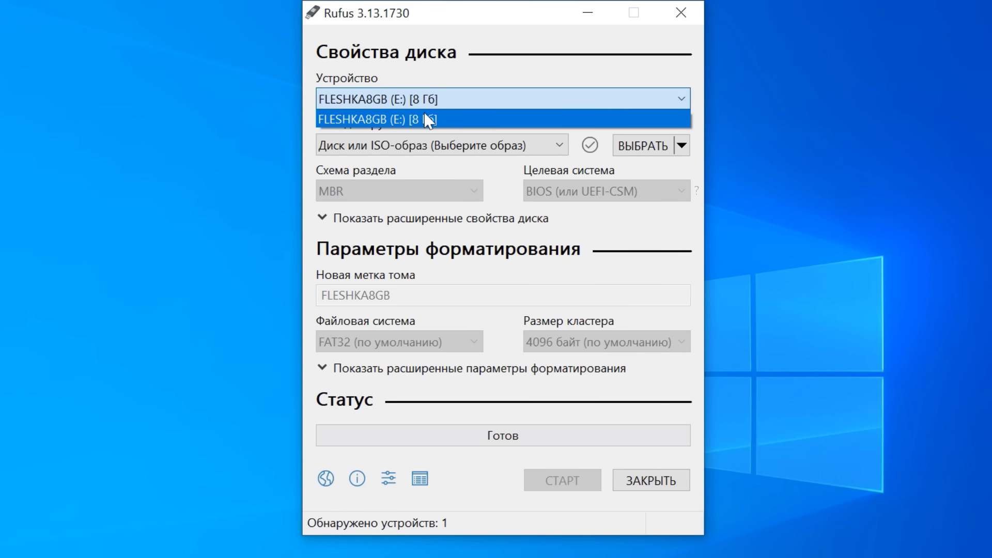
{"action": "left_click", "coordinate": [593, 72]}
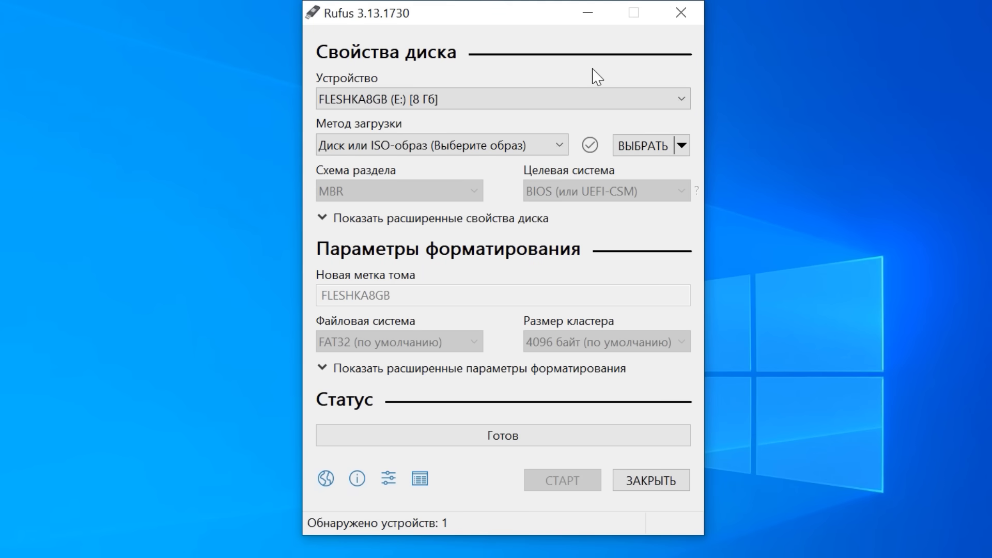
Step: Load Win10_20H2_Russian_x64.iso from the Загрузки folder as the boot image
{"action": "left_click", "coordinate": [636, 146]}
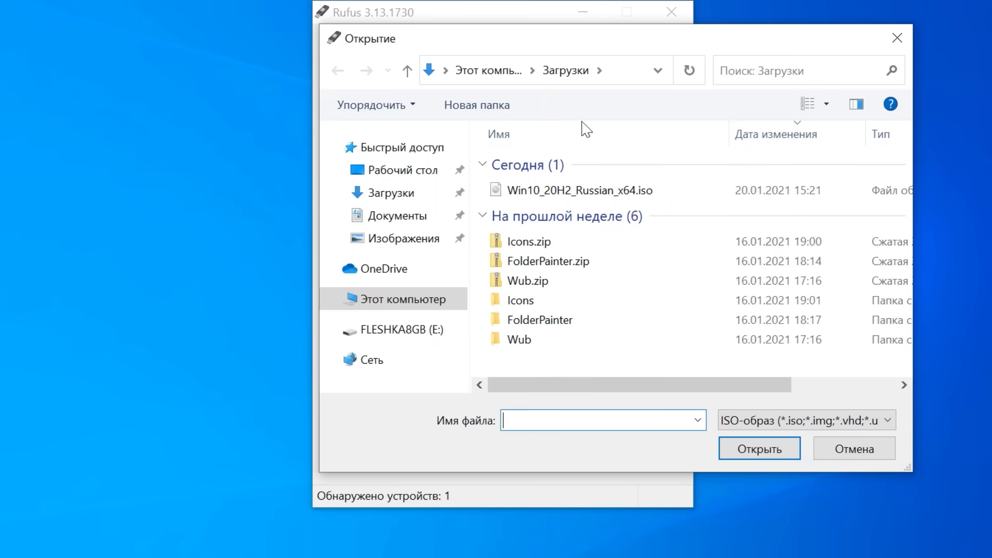
{"action": "left_click", "coordinate": [379, 198]}
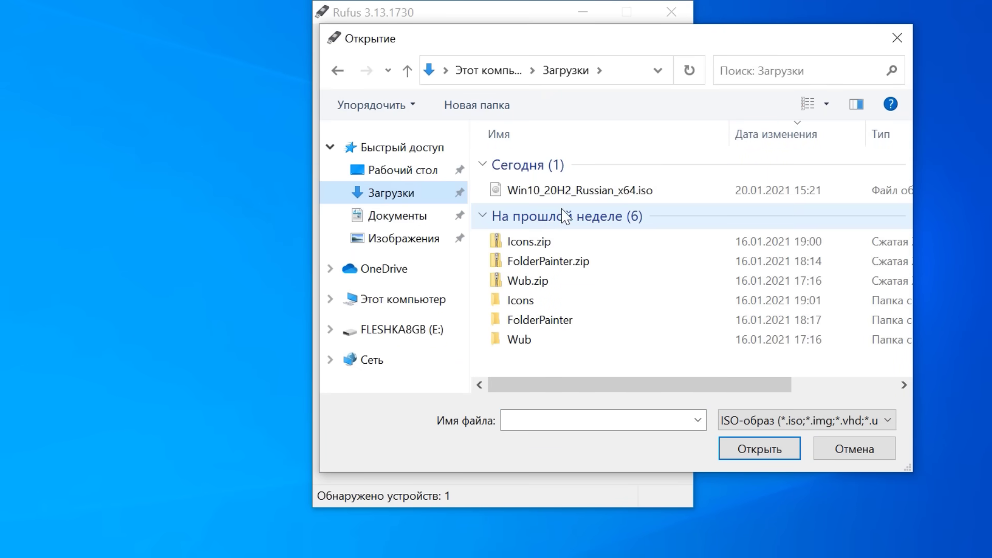
{"action": "left_click", "coordinate": [600, 196]}
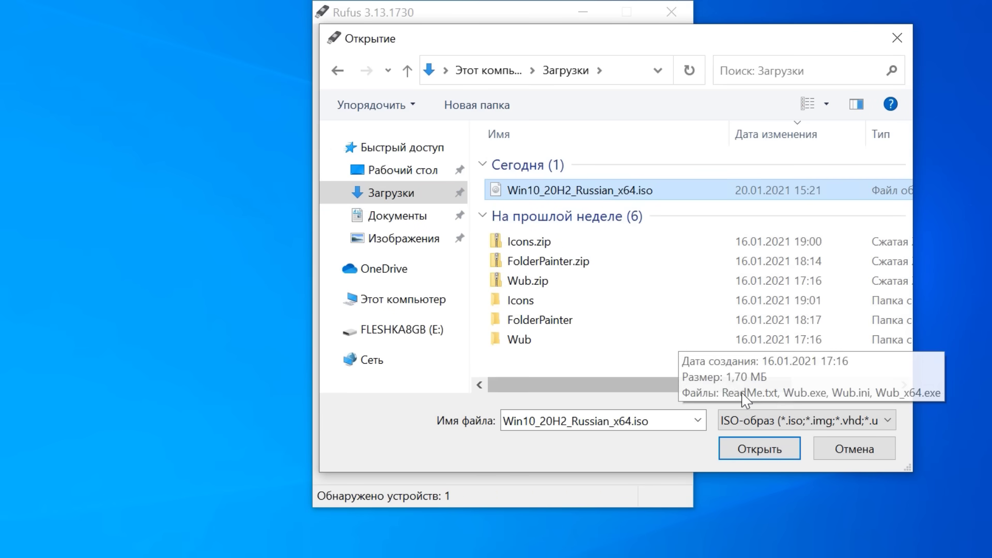
{"action": "left_click", "coordinate": [773, 455]}
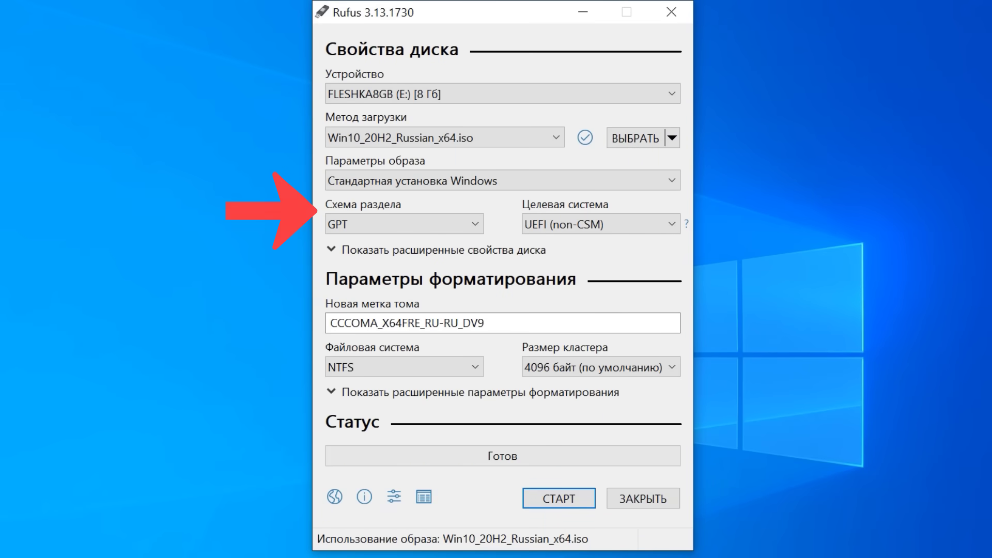
Step: Check the partition style of Диск 0 in the Windows Disk Management disk properties, and close Disk Management
{"action": "left_click", "coordinate": [475, 225]}
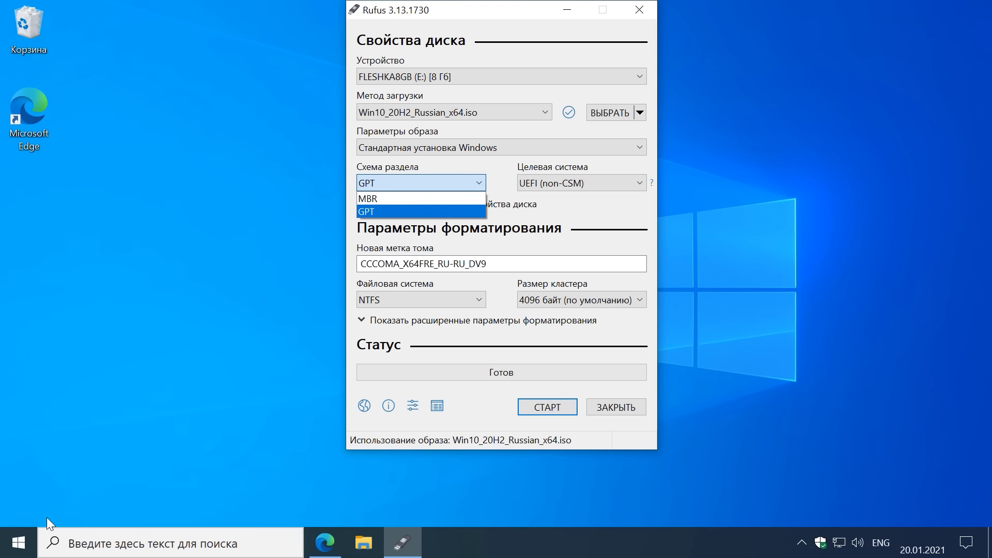
{"action": "right_click", "coordinate": [27, 542]}
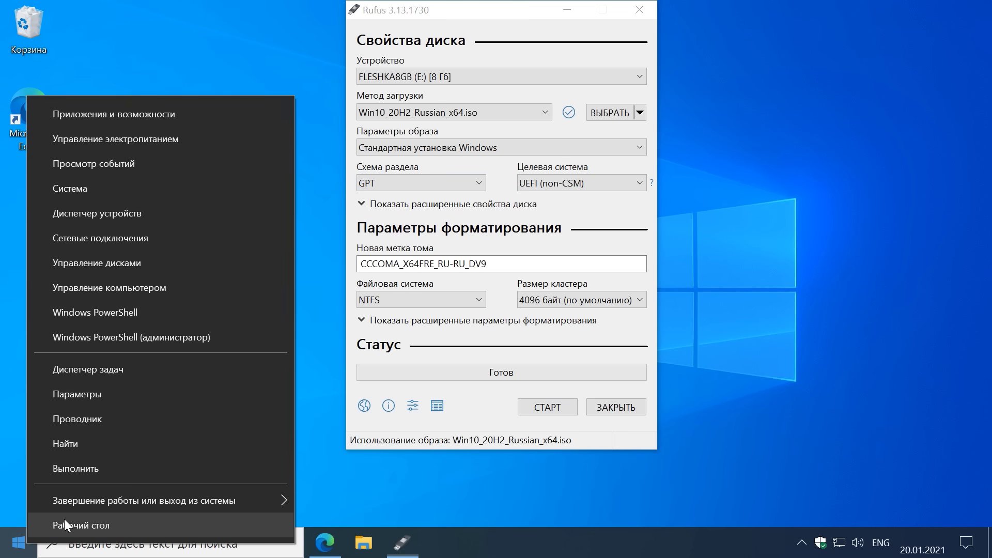
{"action": "left_click", "coordinate": [128, 268]}
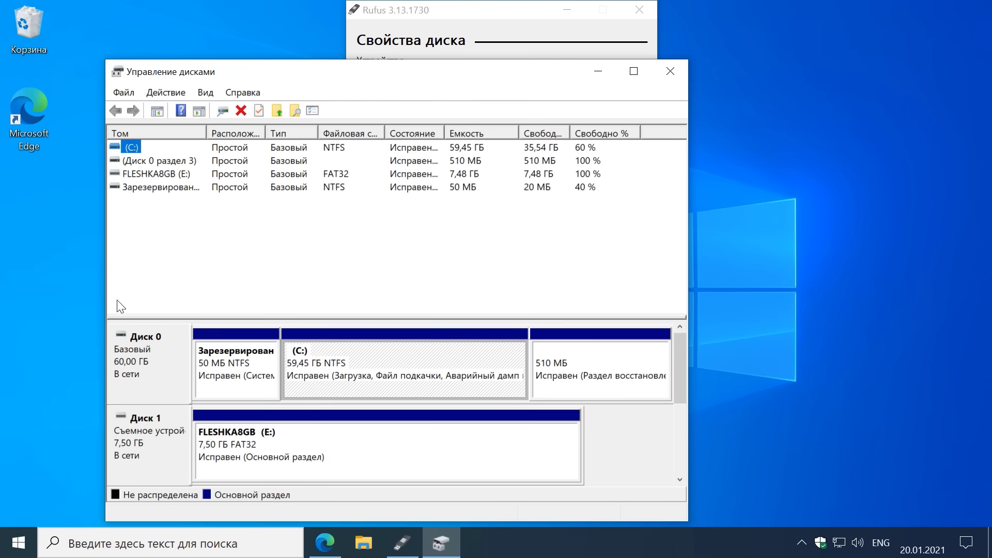
{"action": "right_click", "coordinate": [146, 362]}
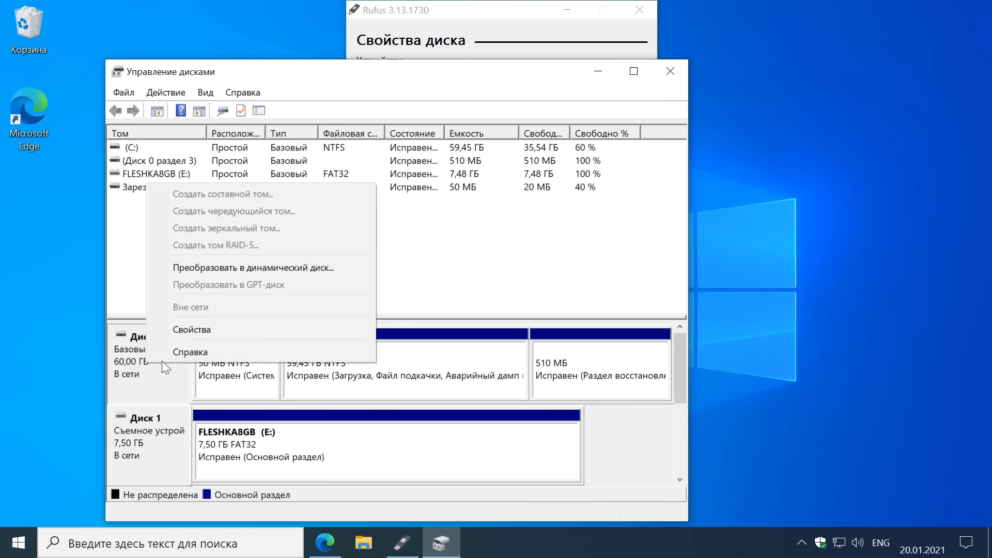
{"action": "left_click", "coordinate": [212, 330]}
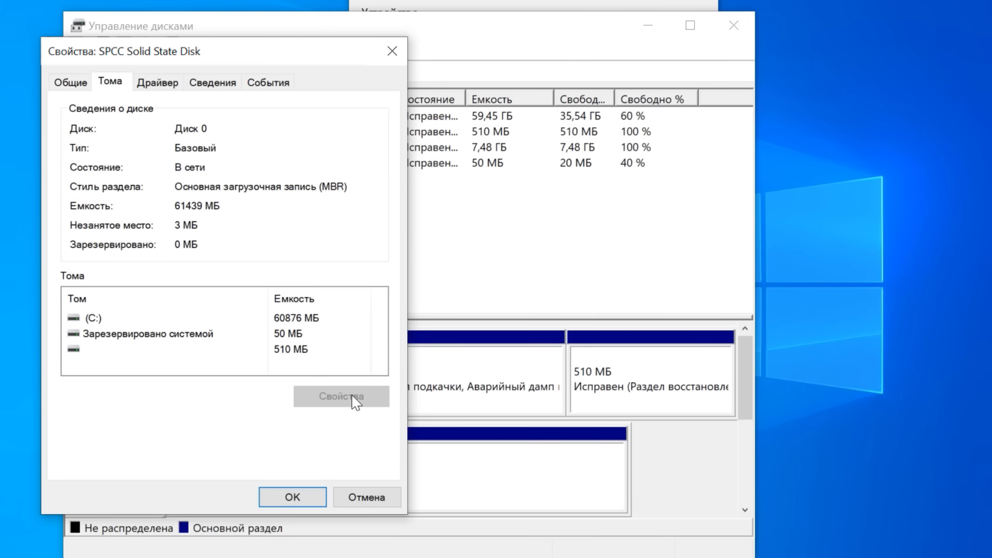
{"action": "left_click", "coordinate": [292, 497]}
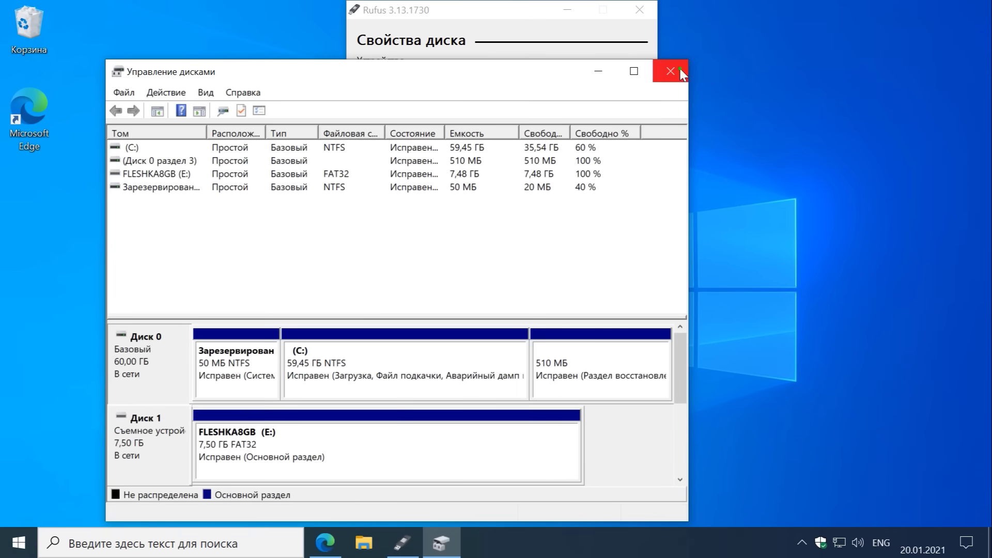
{"action": "left_click", "coordinate": [680, 72]}
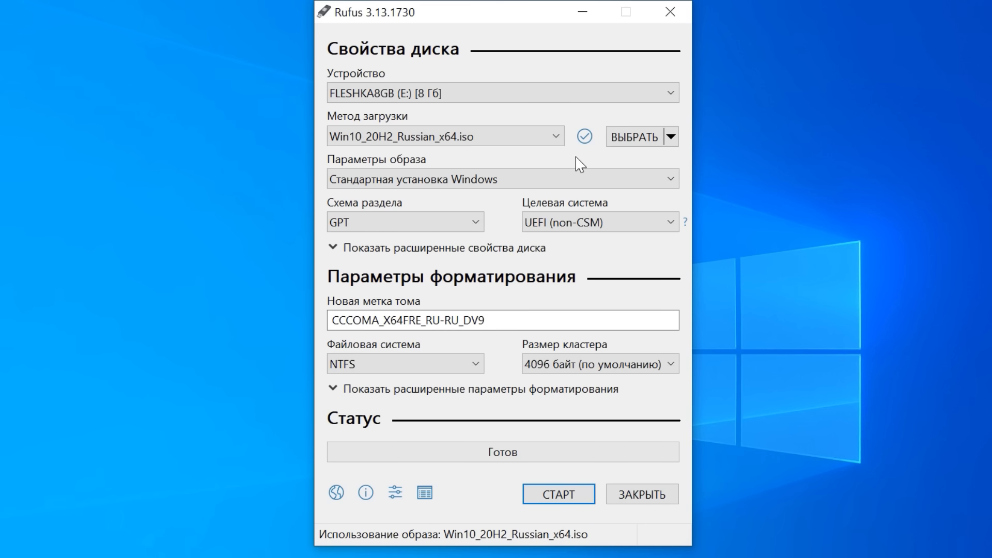
Step: Set the partition scheme to MBR, start writing the image to FLESHKA8GB (E:) and accept erasing all its data
{"action": "left_click", "coordinate": [465, 222]}
{"action": "left_click", "coordinate": [361, 242]}
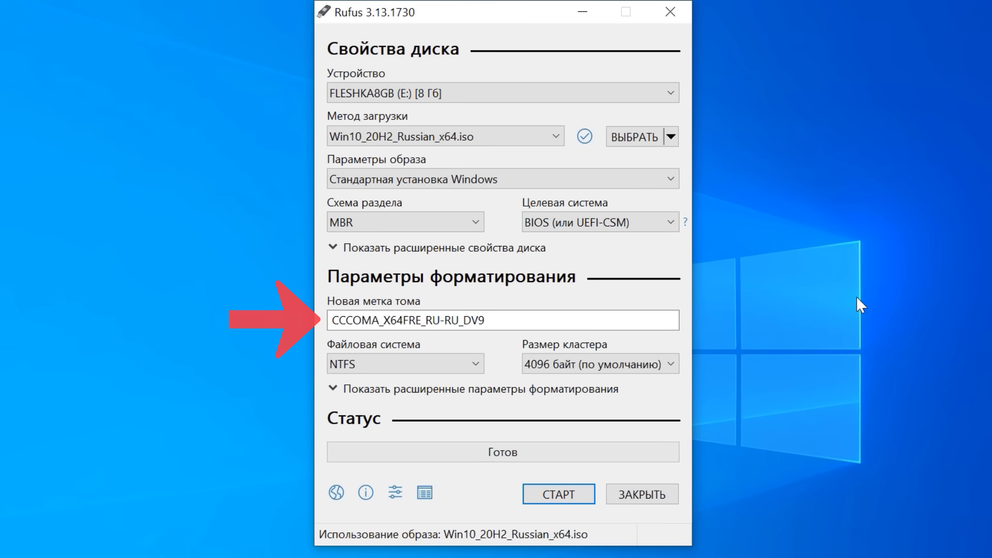
{"action": "left_click", "coordinate": [553, 498]}
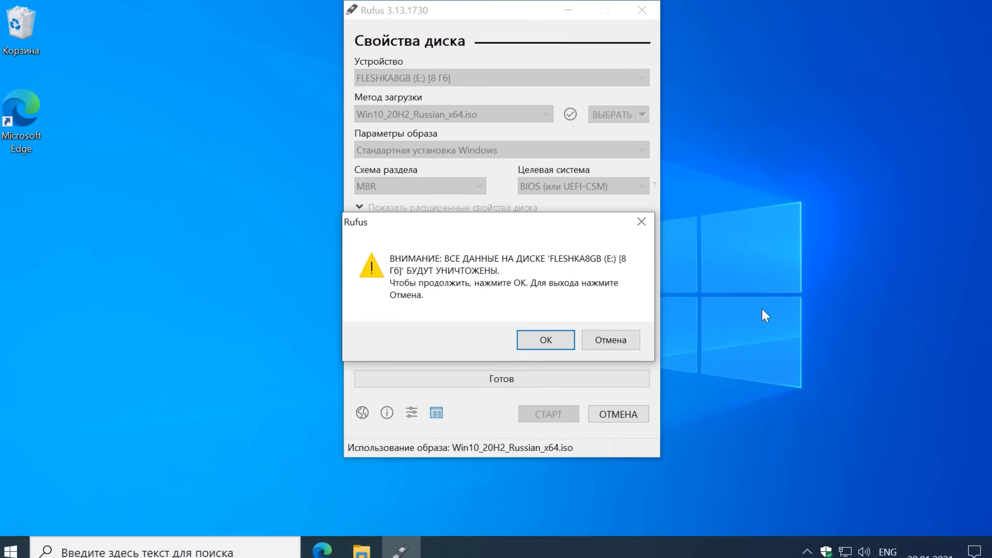
{"action": "left_click", "coordinate": [545, 335]}
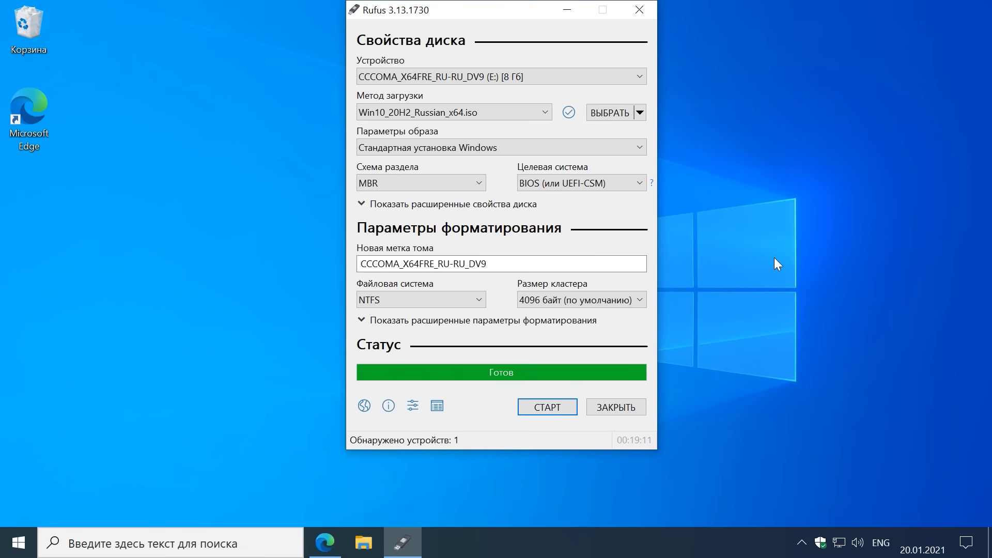
Step: Close Rufus and safely eject the Disk 2.0 flash drive from Windows
{"action": "left_click", "coordinate": [621, 408]}
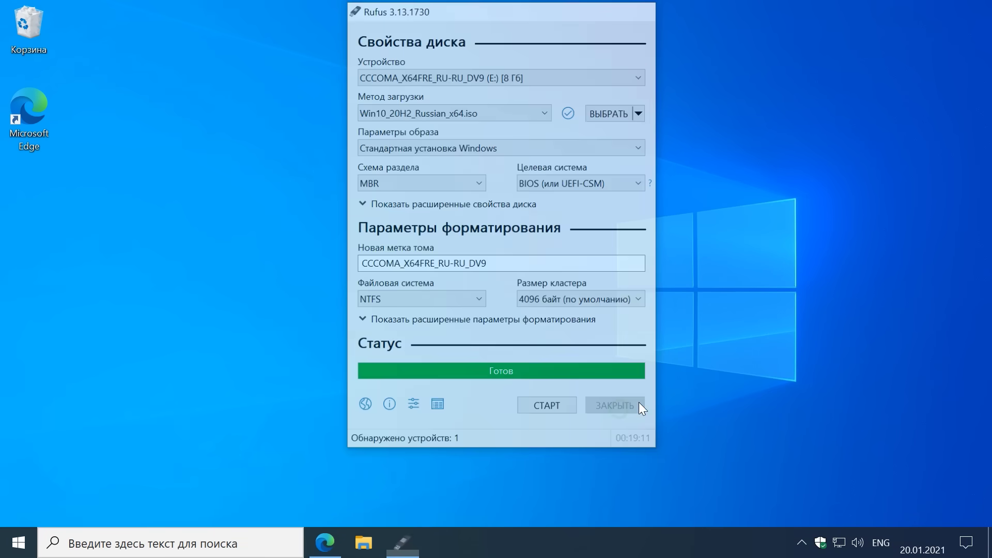
{"action": "left_click", "coordinate": [801, 544]}
{"action": "left_click", "coordinate": [788, 516]}
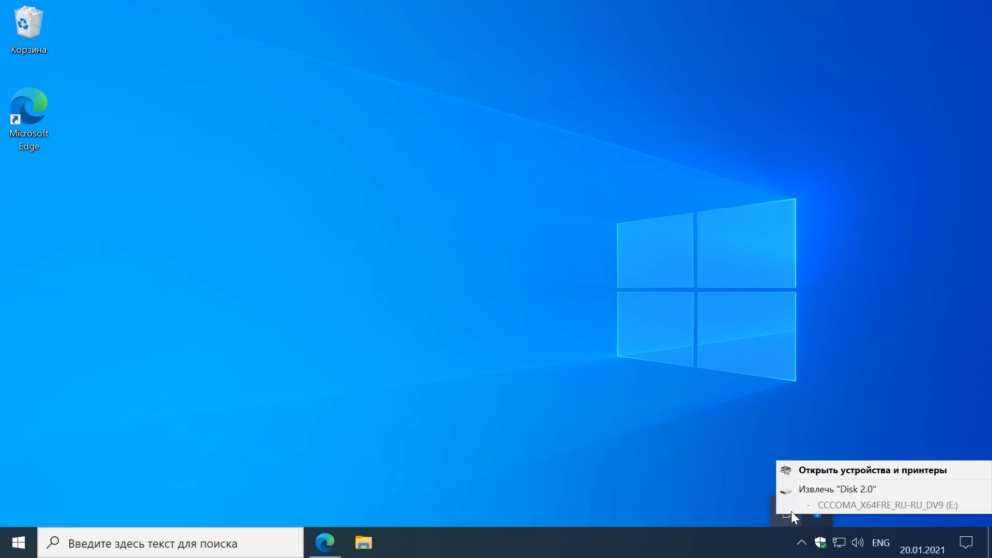
{"action": "left_click", "coordinate": [814, 490]}
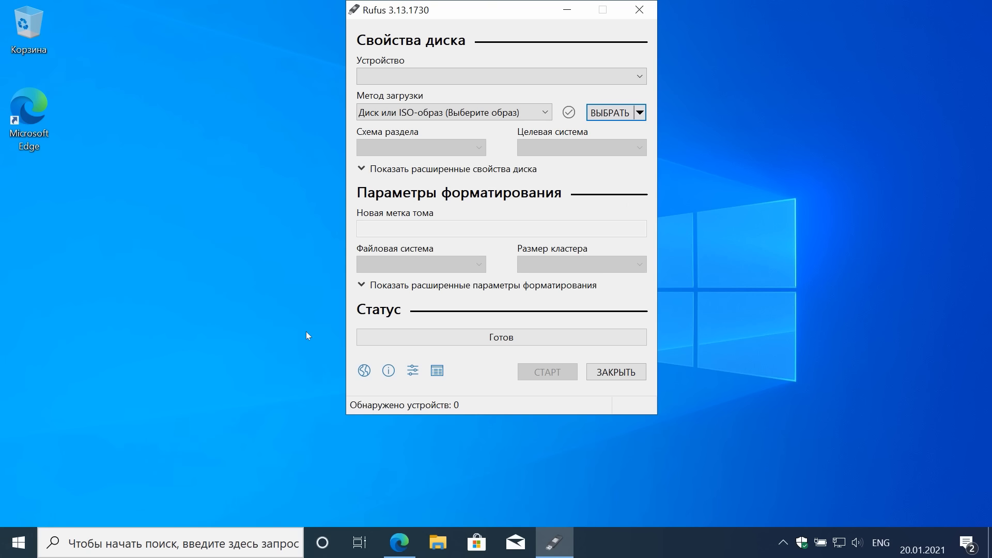
Step: Open Disk Management, examine the volume information of Диск 0 for its partition style, and close the windows
{"action": "right_click", "coordinate": [19, 542]}
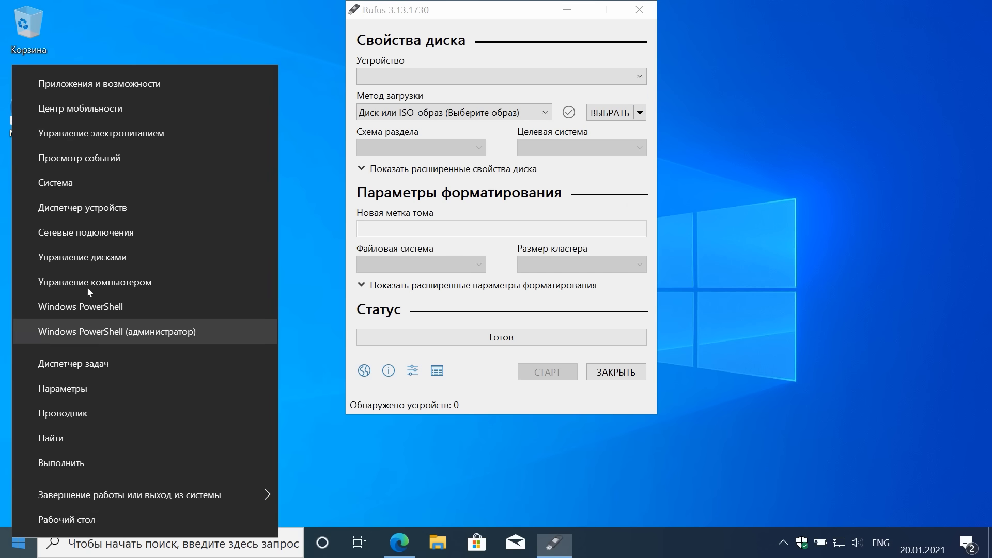
{"action": "left_click", "coordinate": [97, 256]}
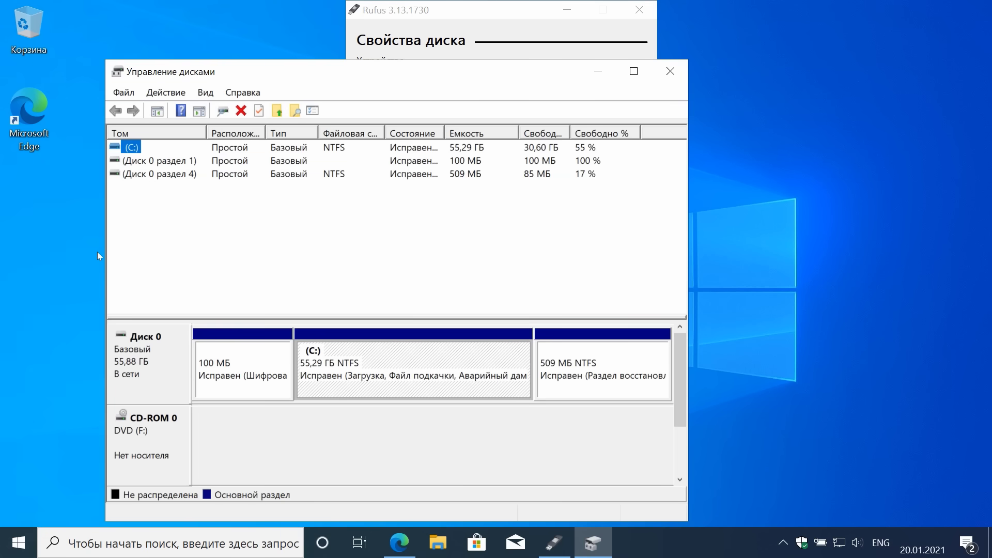
{"action": "right_click", "coordinate": [166, 368]}
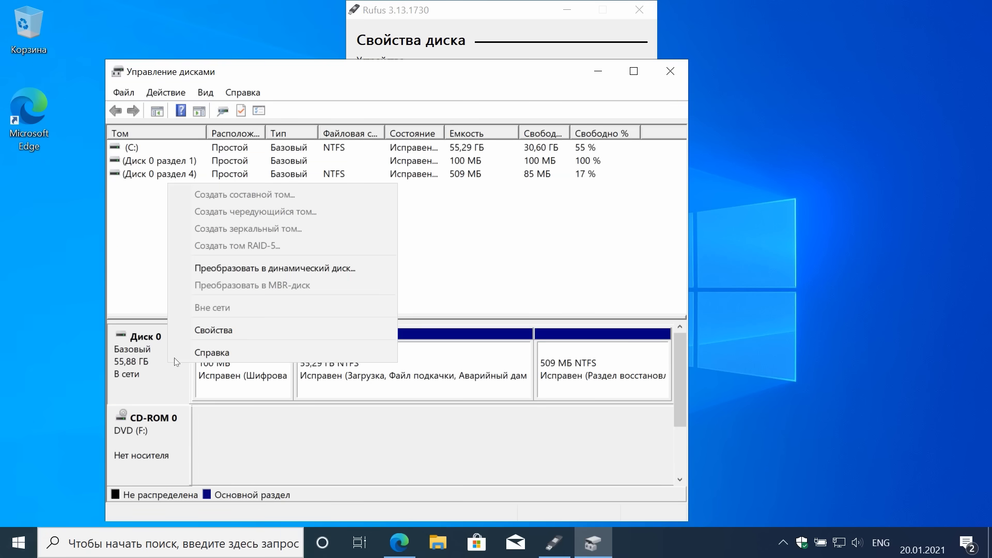
{"action": "left_click", "coordinate": [198, 333]}
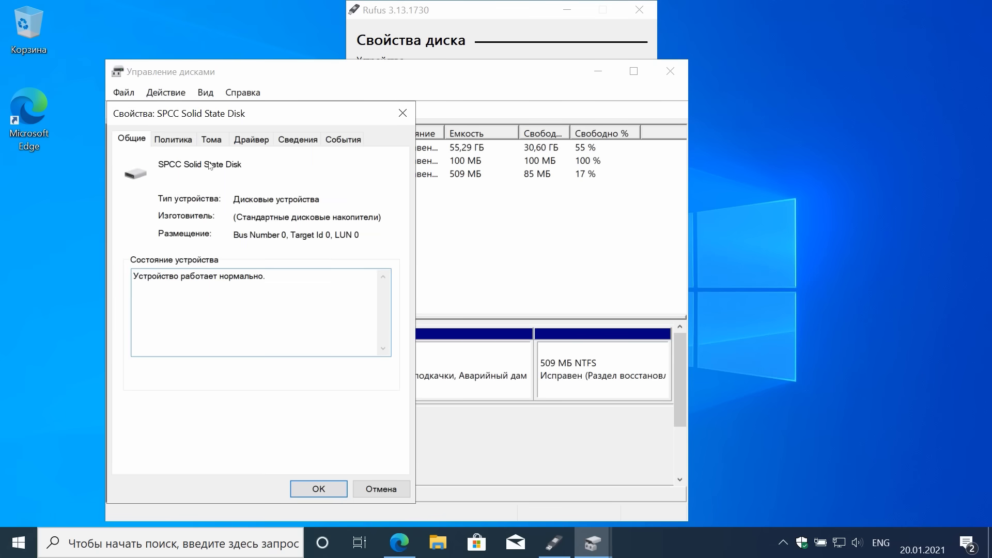
{"action": "left_click", "coordinate": [212, 140]}
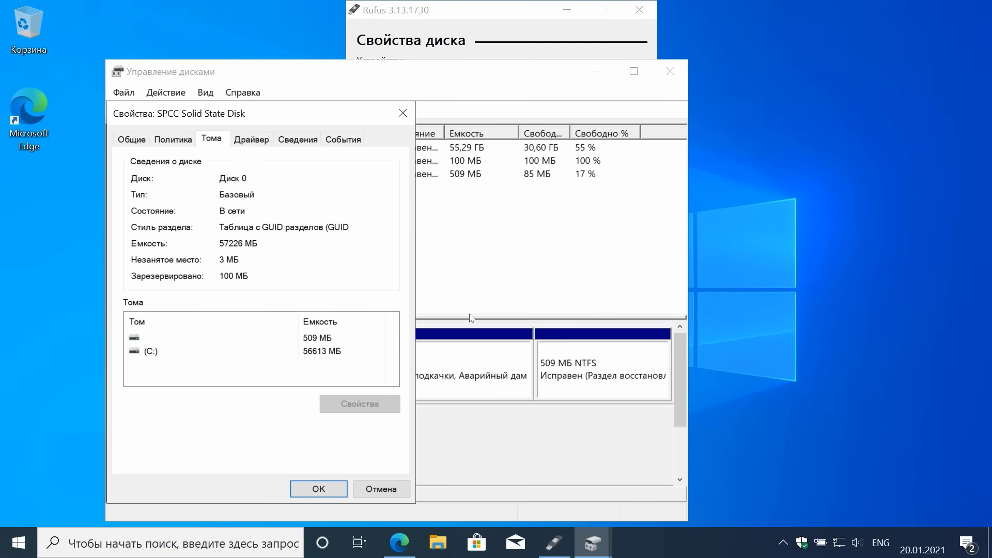
{"action": "left_click", "coordinate": [331, 488]}
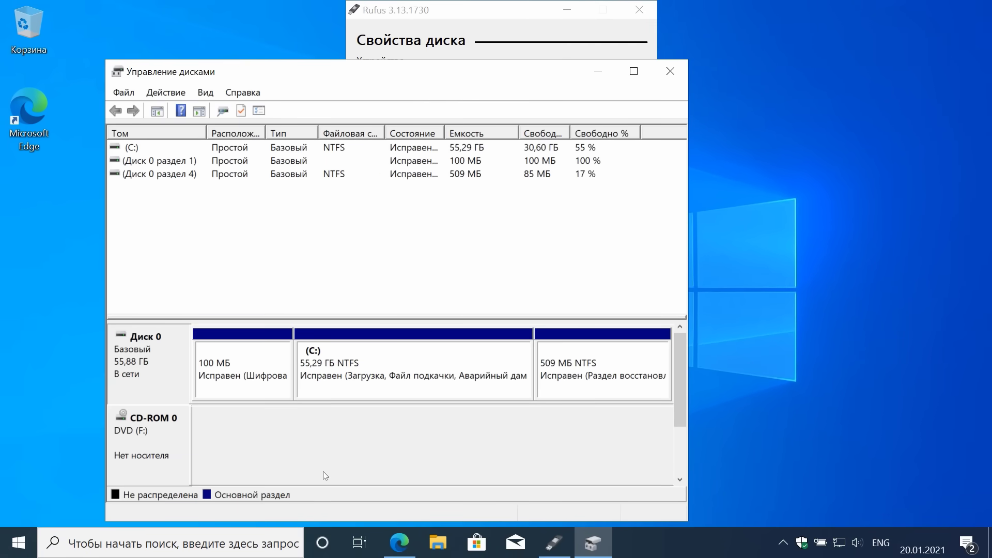
{"action": "left_click", "coordinate": [671, 72]}
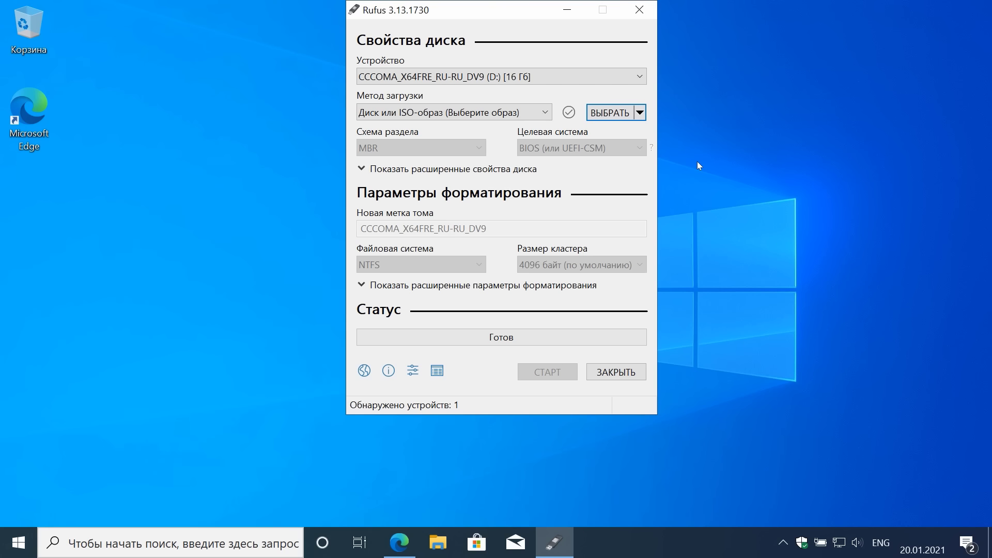
Step: Load Windows.iso from the Загрузки folder as the boot image for the 16 GB flash drive (D:)
{"action": "left_click", "coordinate": [610, 112]}
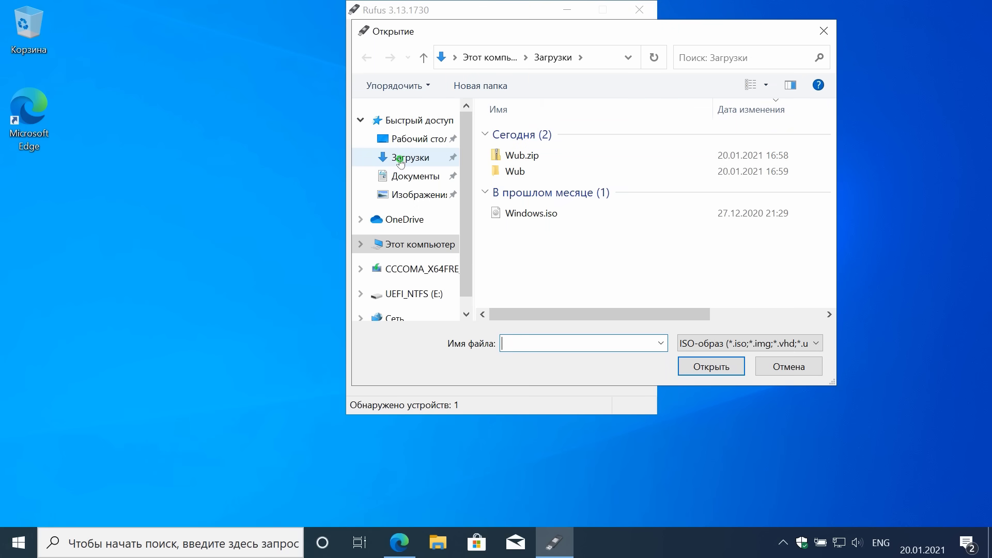
{"action": "left_click", "coordinate": [400, 162]}
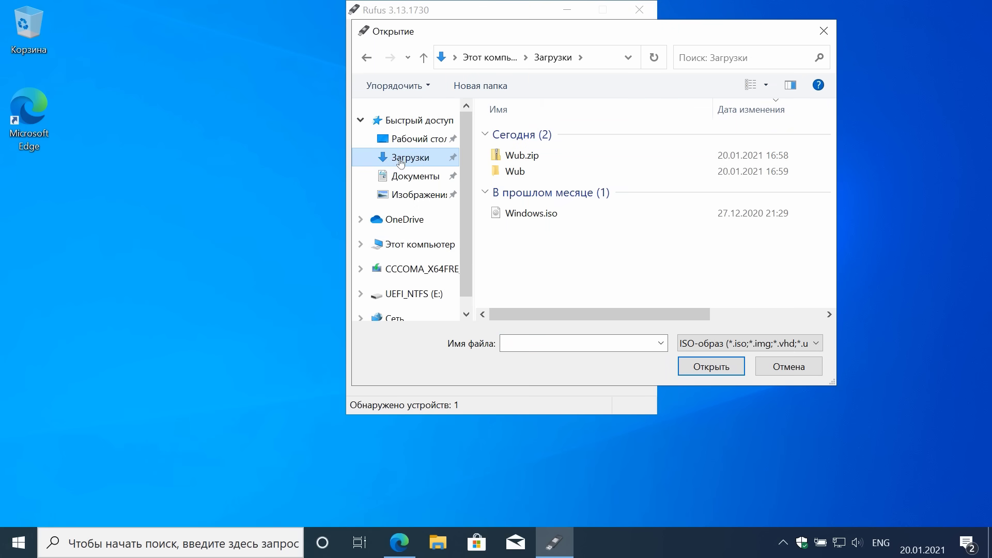
{"action": "left_click", "coordinate": [535, 217]}
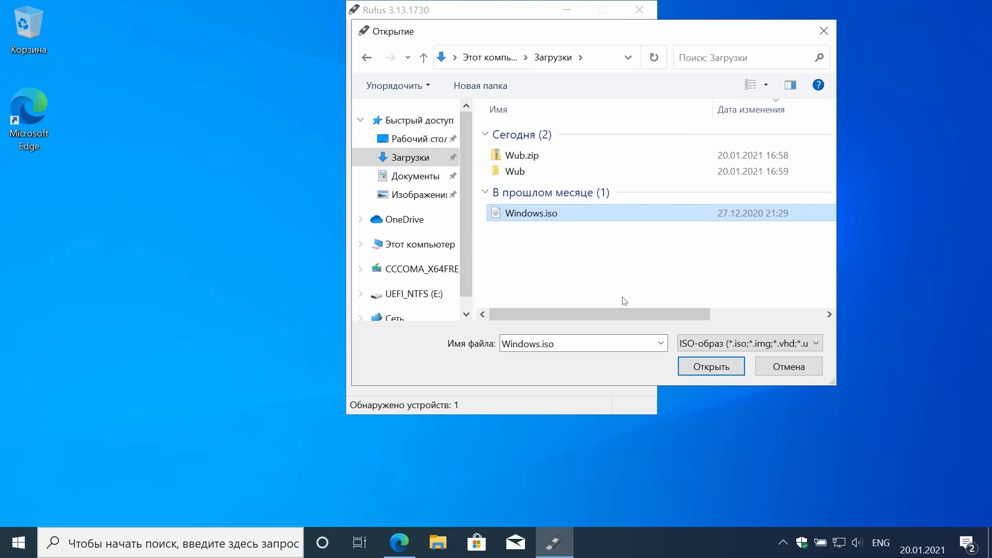
{"action": "left_click", "coordinate": [711, 366]}
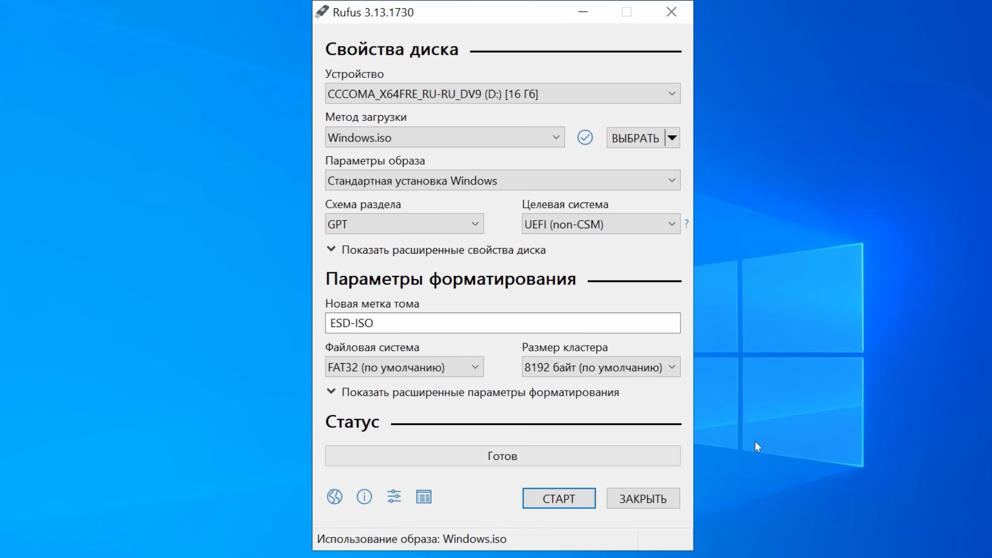
Step: Keep GPT as the partition scheme, start writing Windows.iso to the 16 GB drive (D:) and accept erasing all its data
{"action": "left_click", "coordinate": [468, 224]}
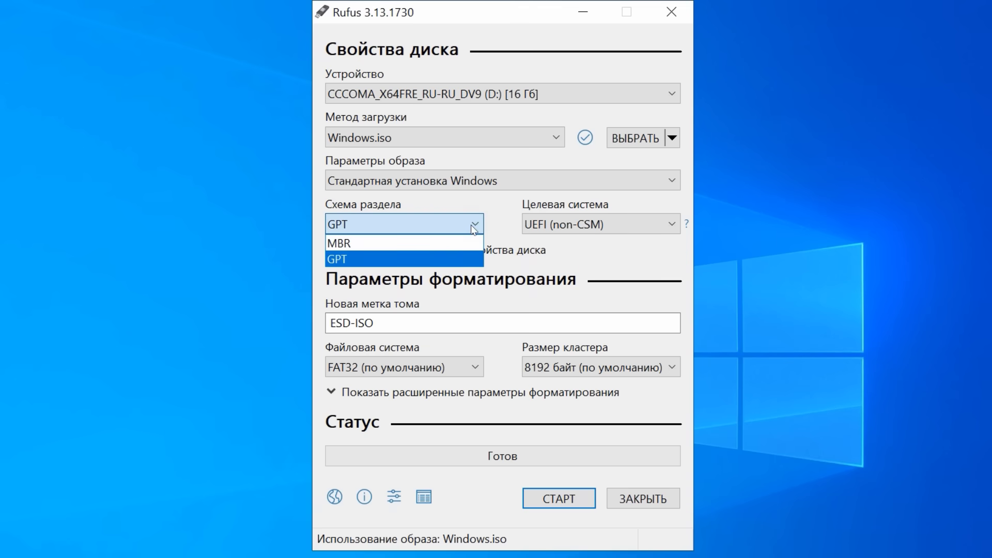
{"action": "left_click", "coordinate": [355, 258]}
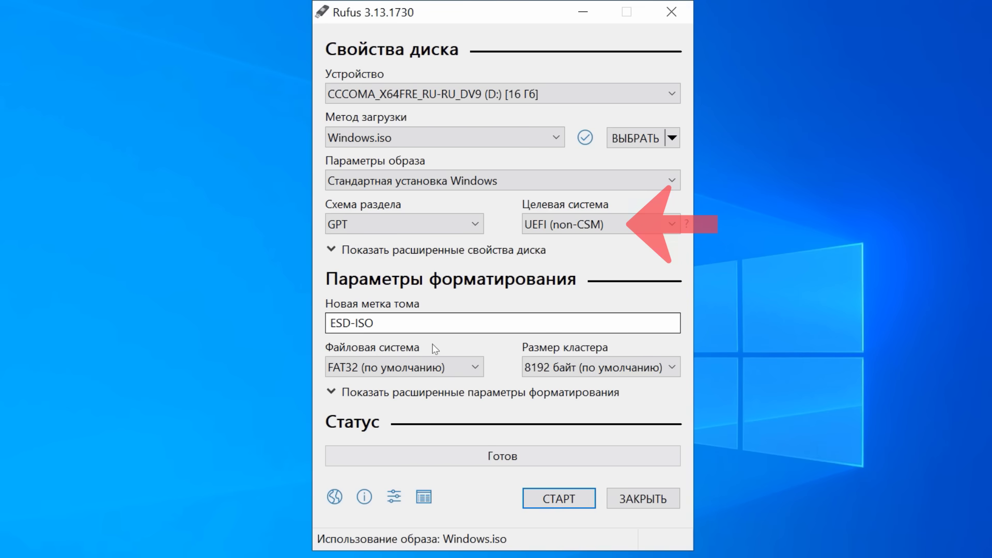
{"action": "left_click", "coordinate": [557, 497]}
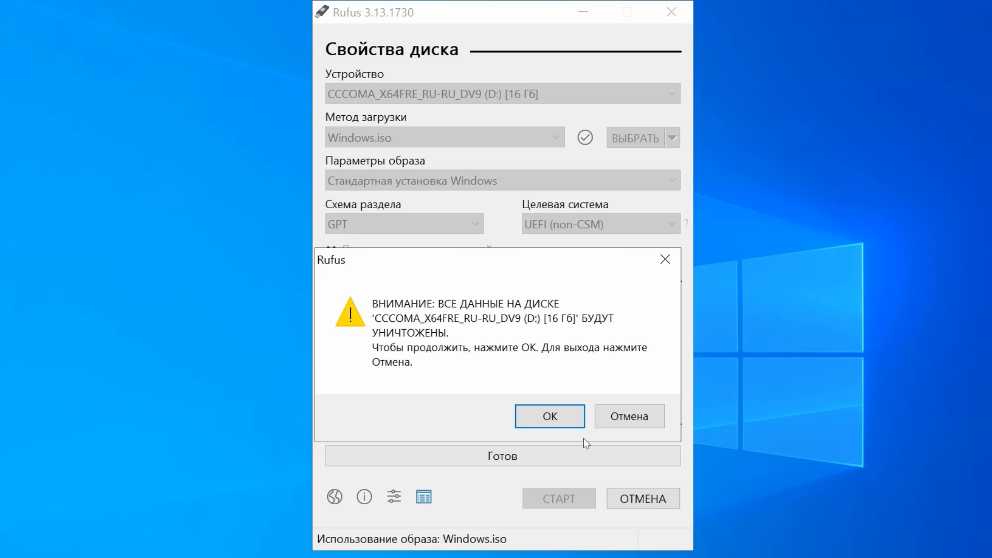
{"action": "left_click", "coordinate": [541, 421]}
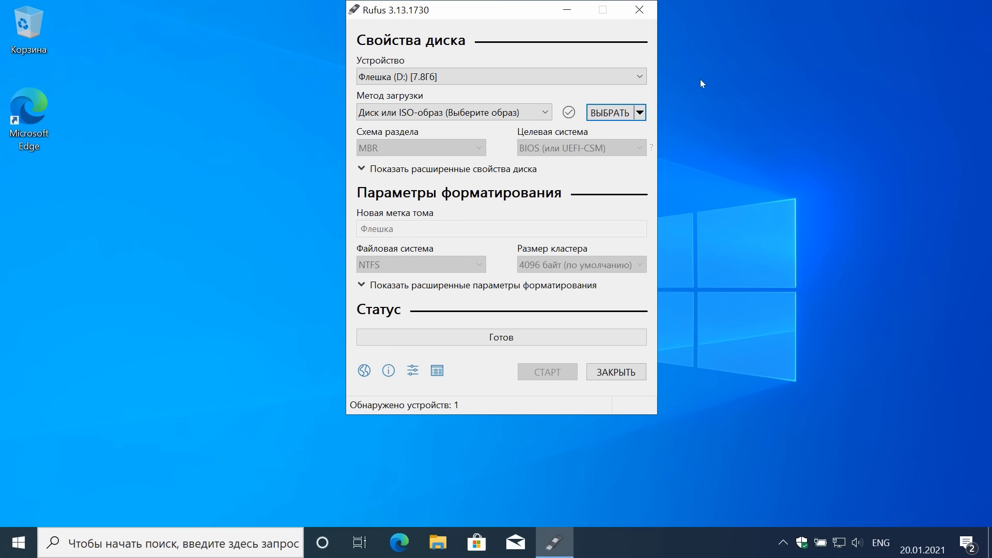
Step: Keep the 7.8 GB flash drive Флешка (D:) as the device and load Windows.iso from the Загрузки folder as its boot image
{"action": "left_click", "coordinate": [644, 79]}
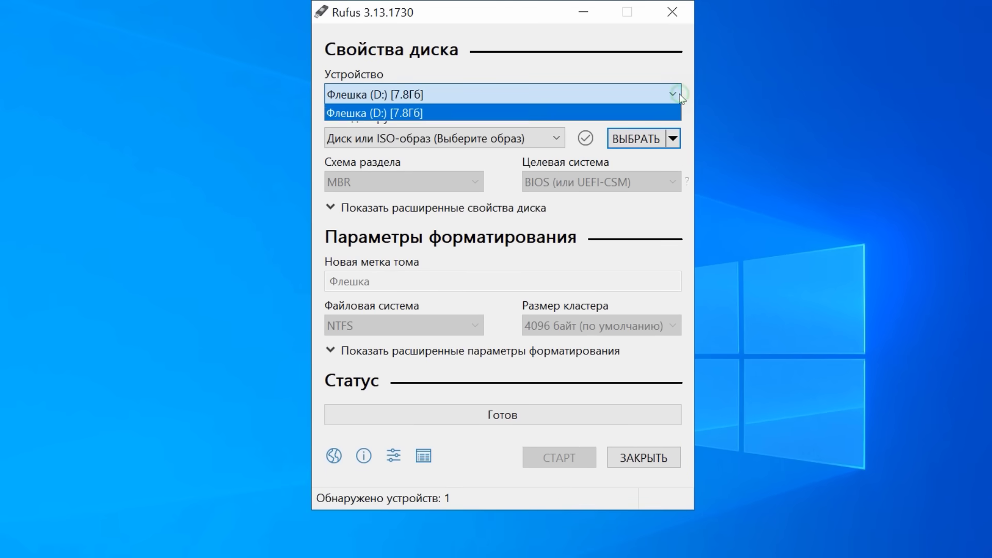
{"action": "left_click", "coordinate": [678, 94]}
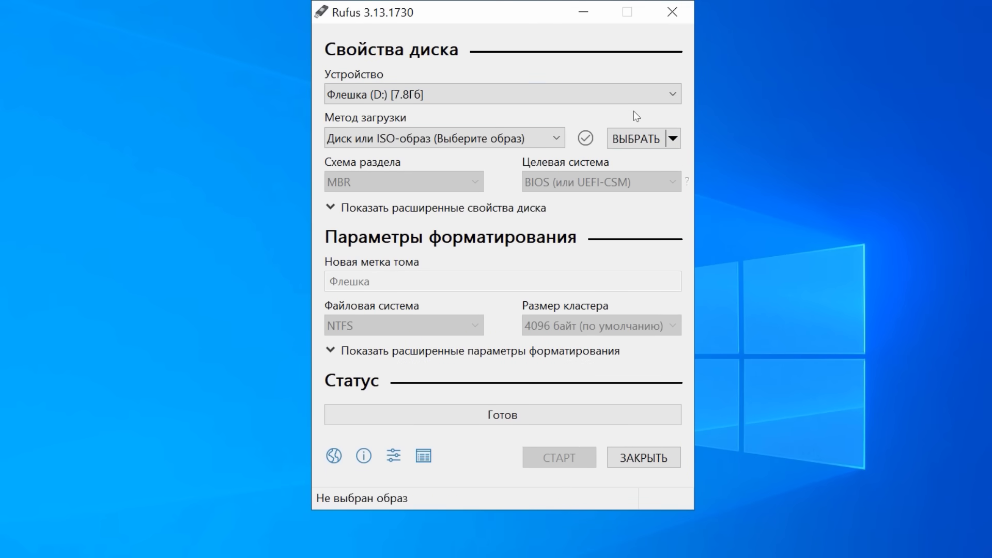
{"action": "left_click", "coordinate": [635, 140]}
{"action": "left_click", "coordinate": [537, 265]}
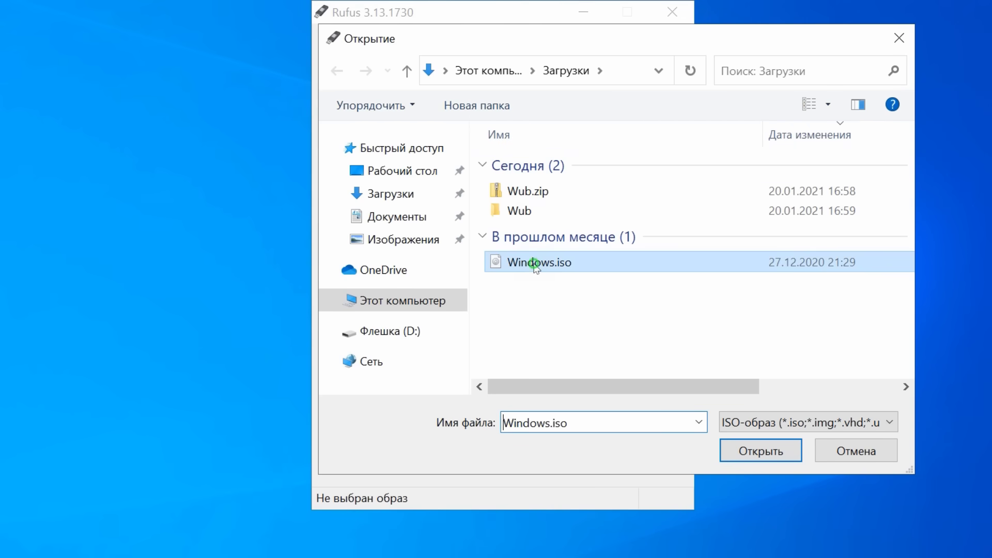
{"action": "left_click", "coordinate": [768, 454]}
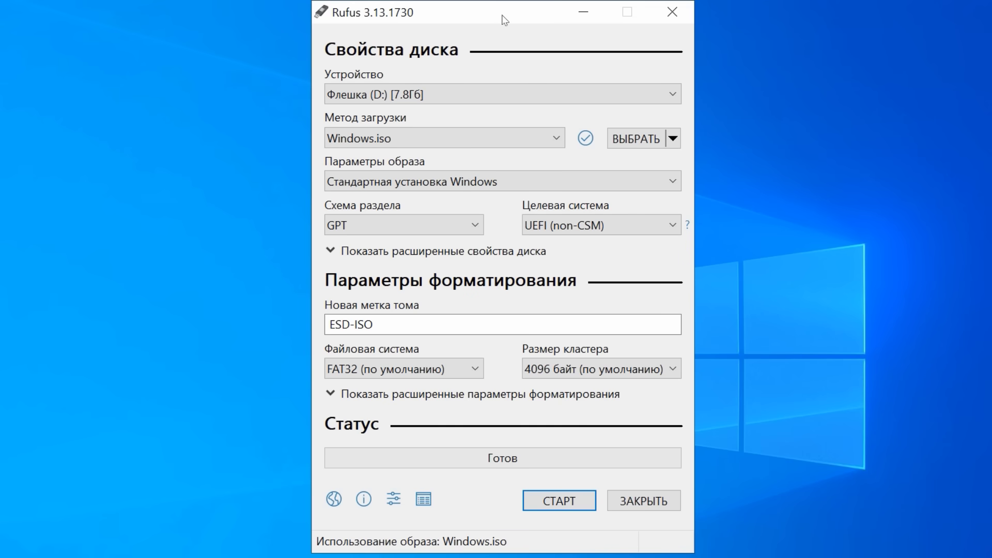
Step: Enable dual UEFI/BIOS mode with the MBR scheme, start writing Windows.iso to Флешка (D:) and accept erasing all its data
{"action": "key", "text": "alt+e"}
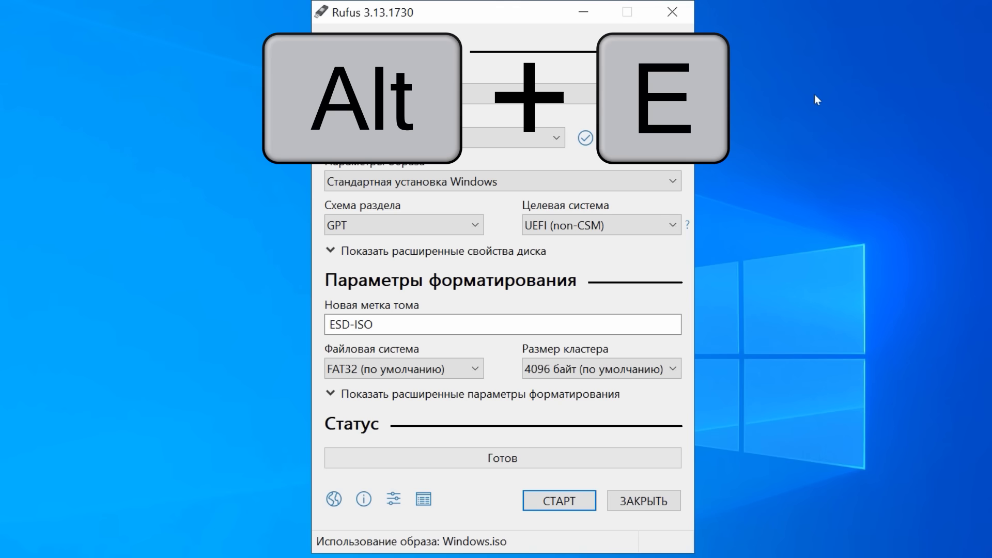
{"action": "key", "text": "alt+e"}
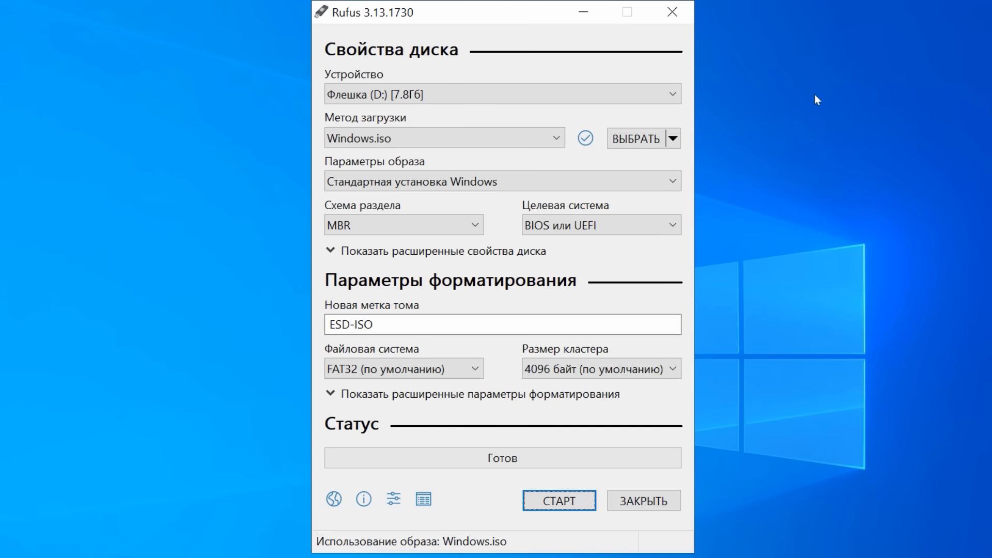
{"action": "left_click", "coordinate": [579, 497]}
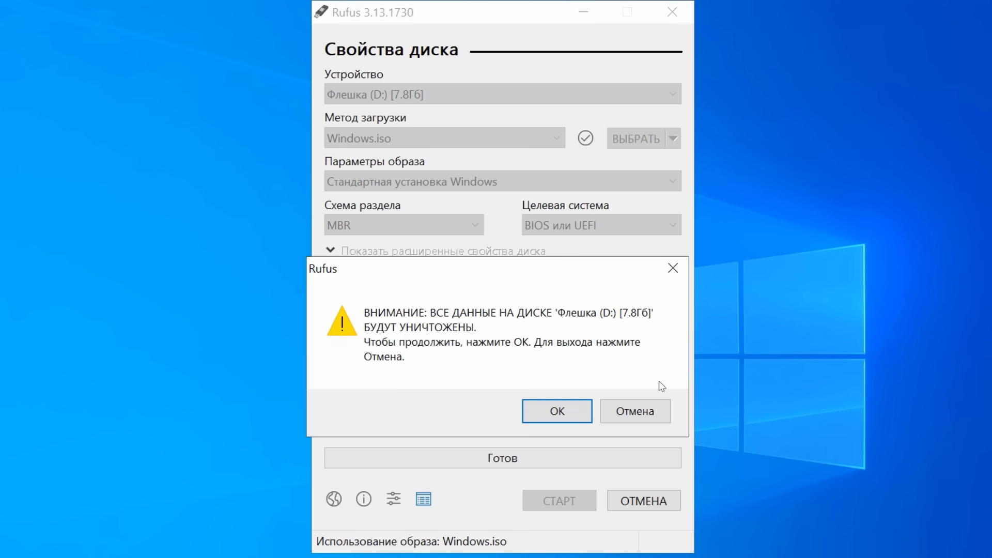
{"action": "left_click", "coordinate": [557, 410]}
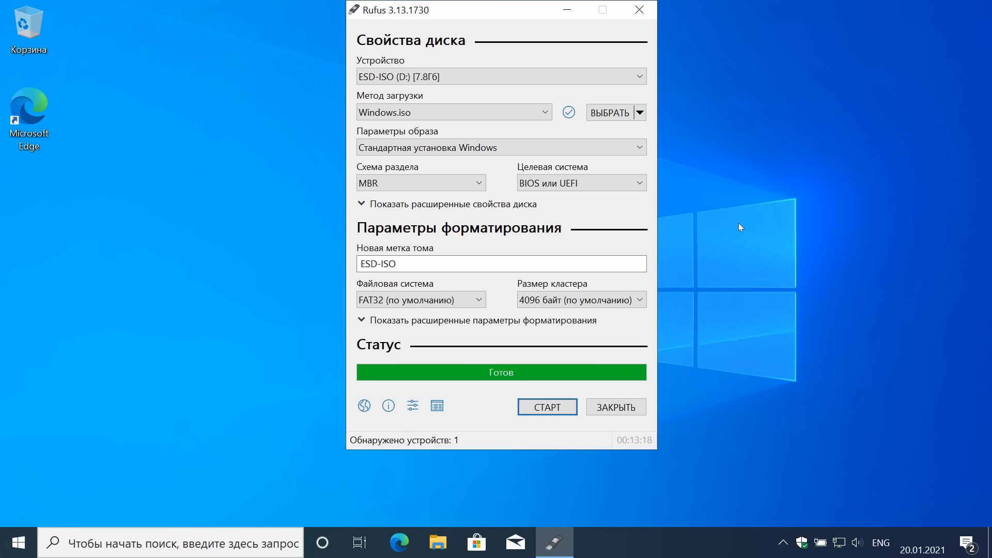
Step: Switch the dual UEFI/BIOS mode of Rufus off again
{"action": "key", "text": "alt+e"}
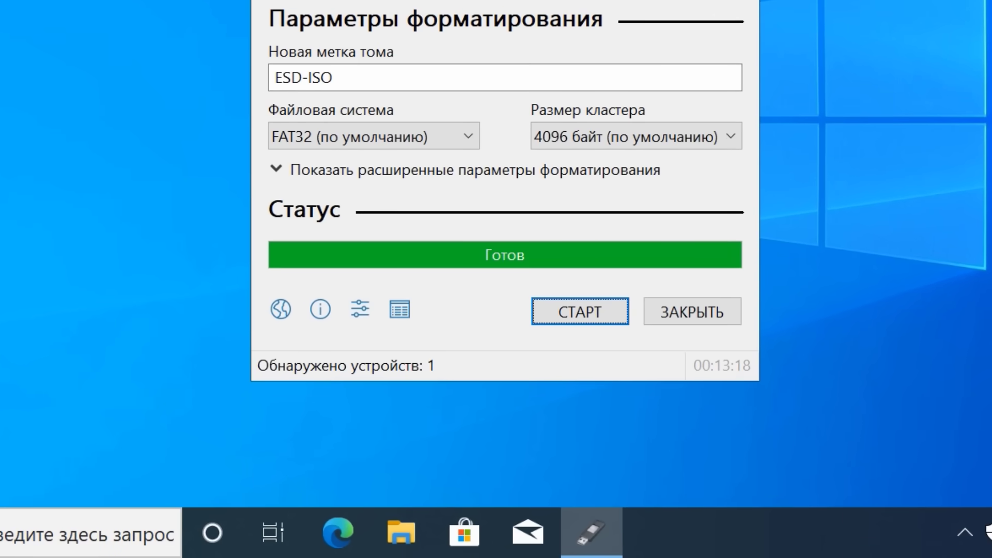
{"action": "key", "text": "alt+e"}
{"action": "key", "text": "alt+e"}
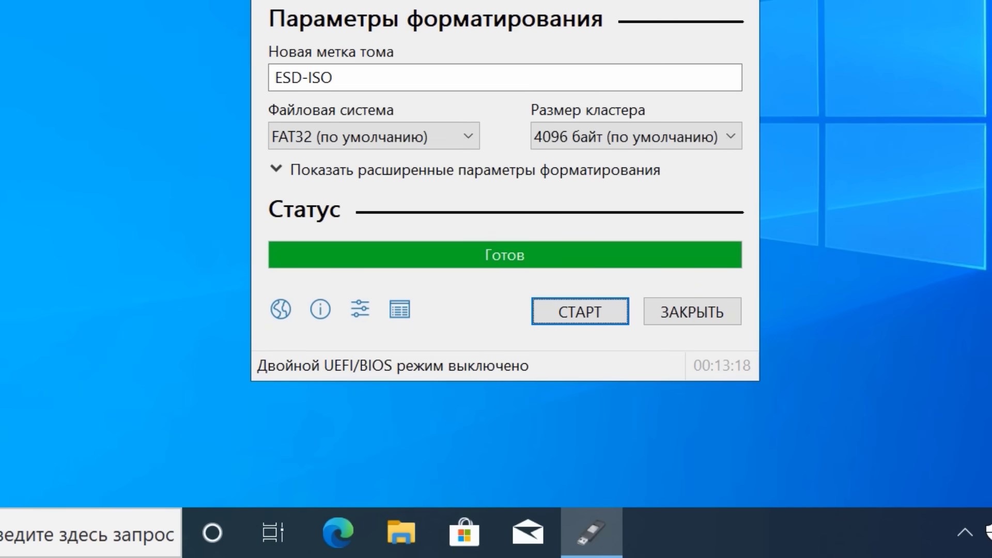